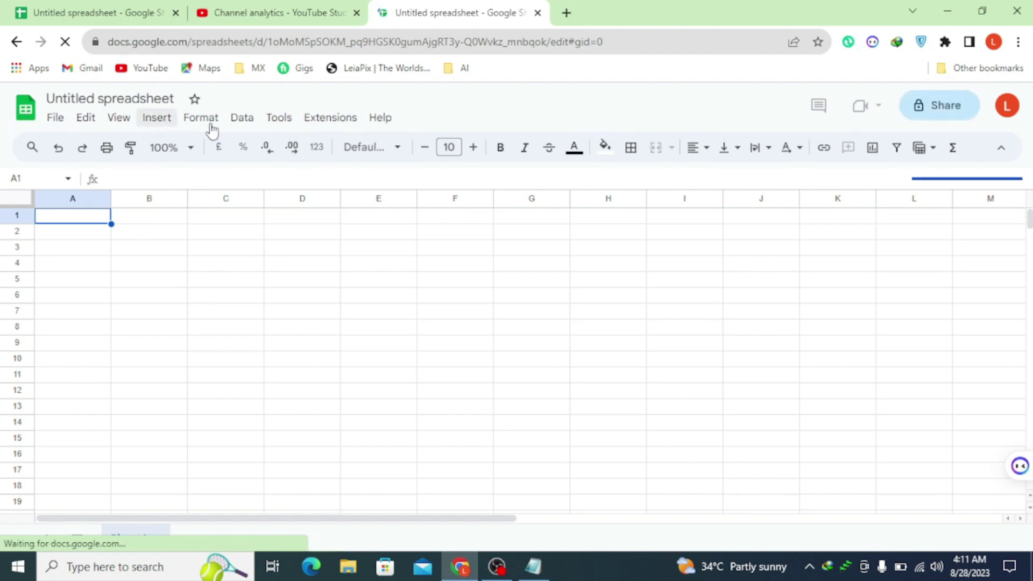
# - Create a new form from the blank spreadsheet
pyautogui.click(276, 128)
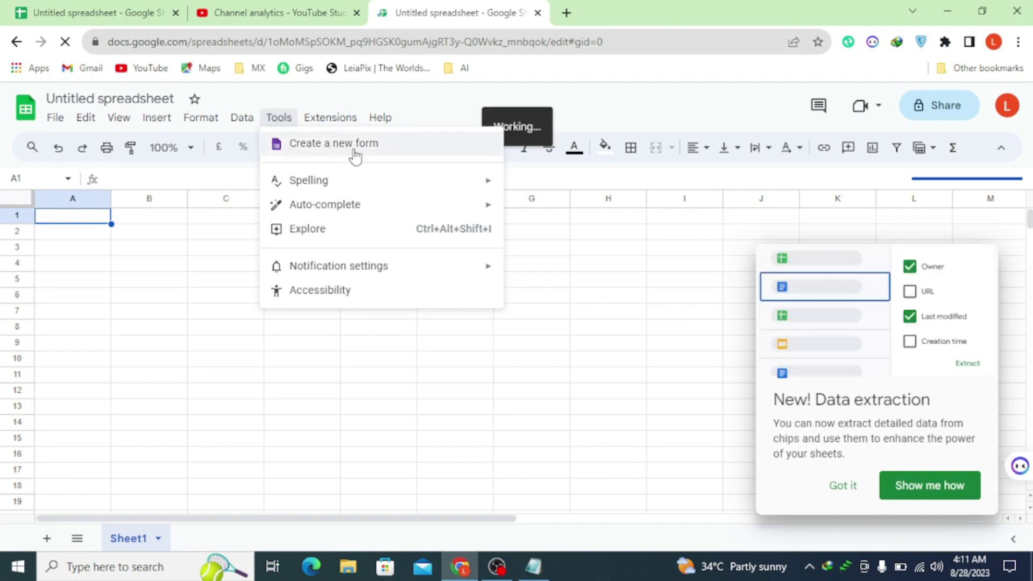
pyautogui.click(290, 155)
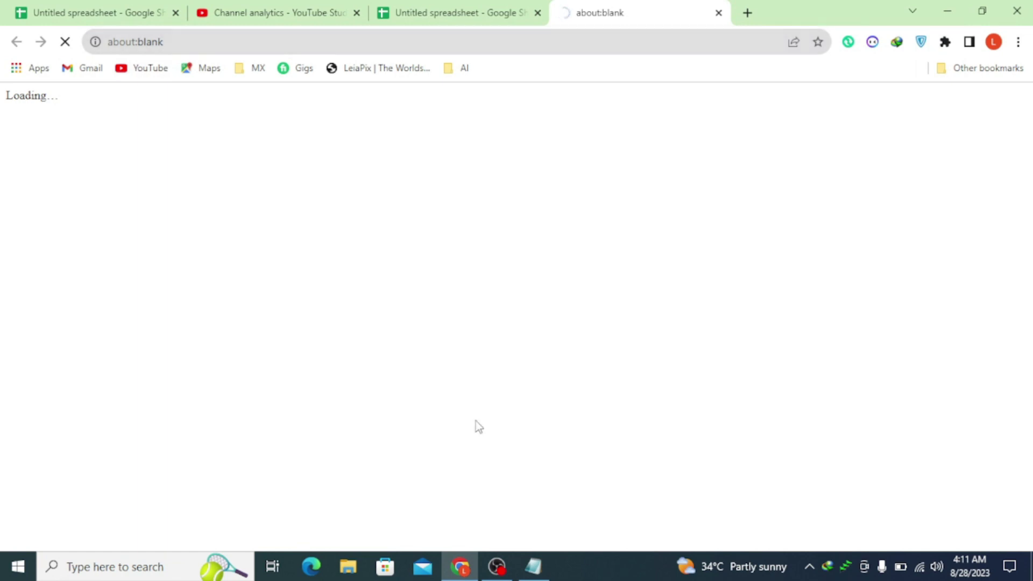
# - Switch to Notepad and add the note "it will take some time because of Internet issue" below the numbered list
pyautogui.click(534, 566)
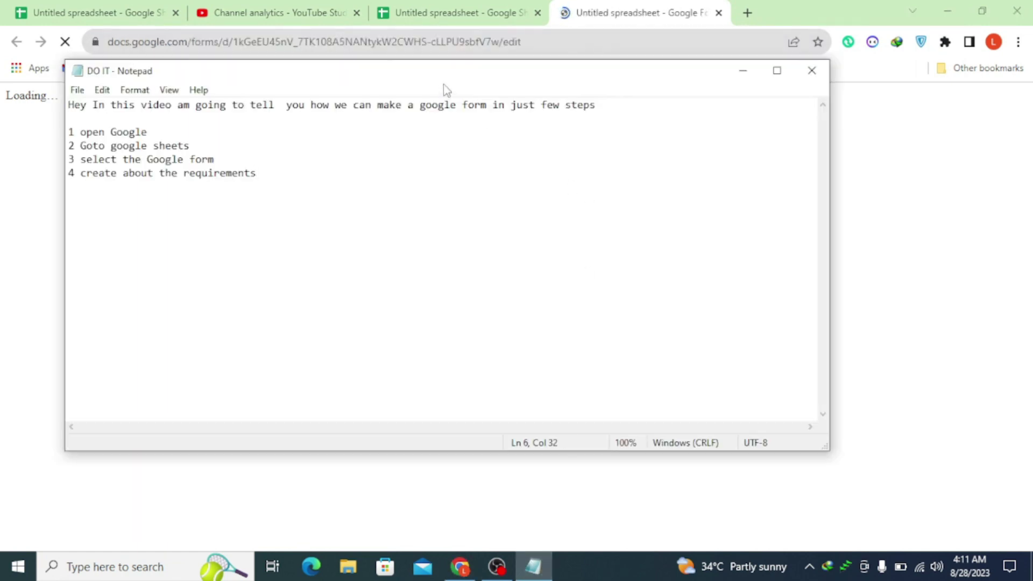
pyautogui.click(323, 192)
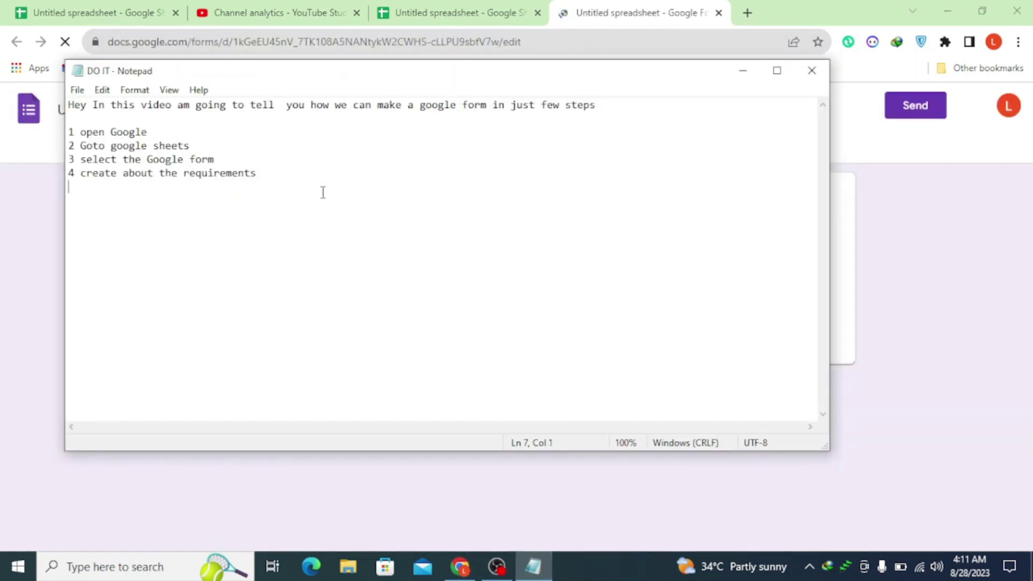
pyautogui.press('Return')
pyautogui.press('Return')
pyautogui.write('it will take some ')
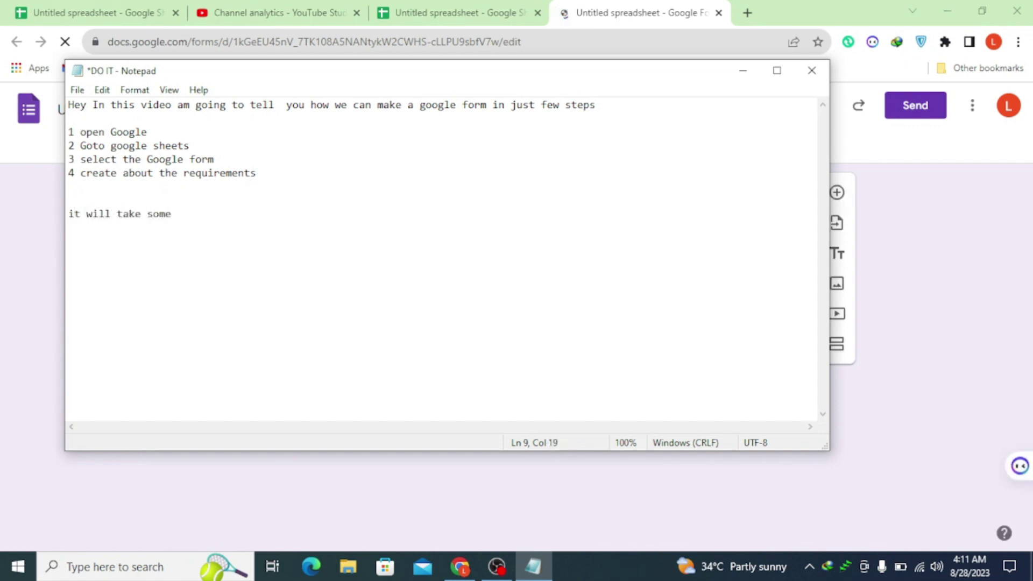
pyautogui.write('time becaus')
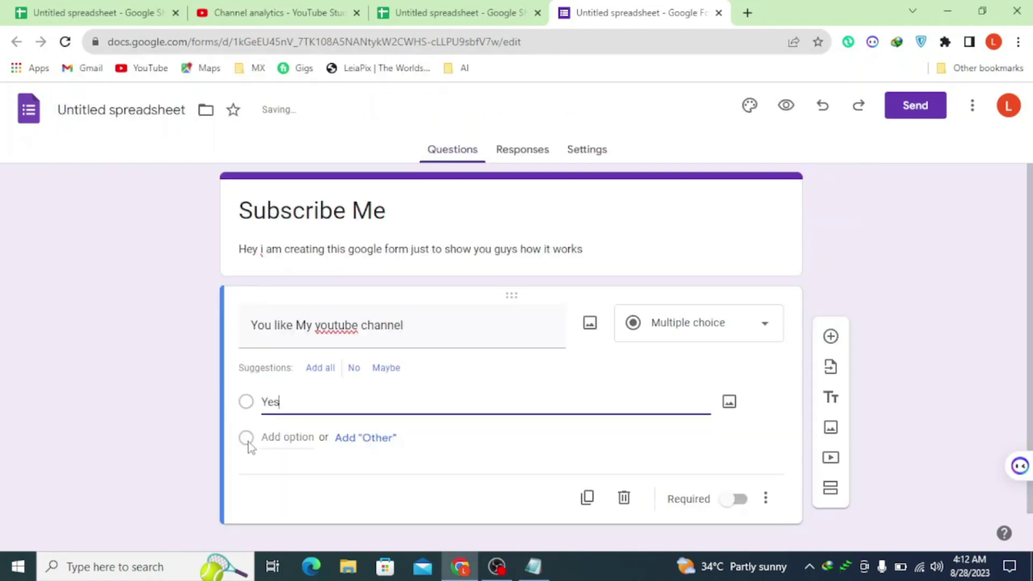
# - Add a second answer option reading "yes Yes Yess" to the question "You like My youtube channel"
pyautogui.click(248, 443)
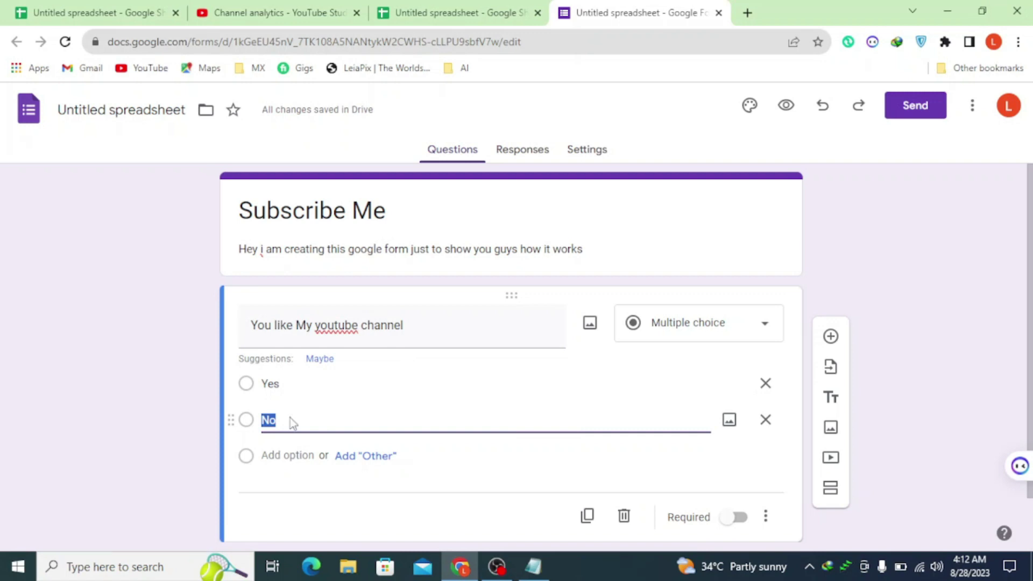
pyautogui.write('yes Yes Yess')
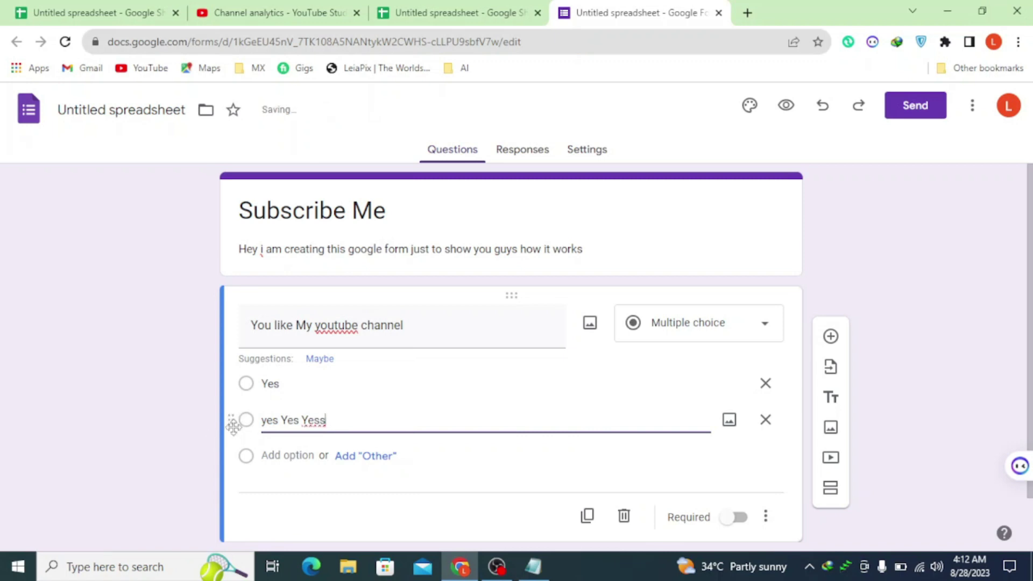
pyautogui.click(245, 453)
pyautogui.click(309, 444)
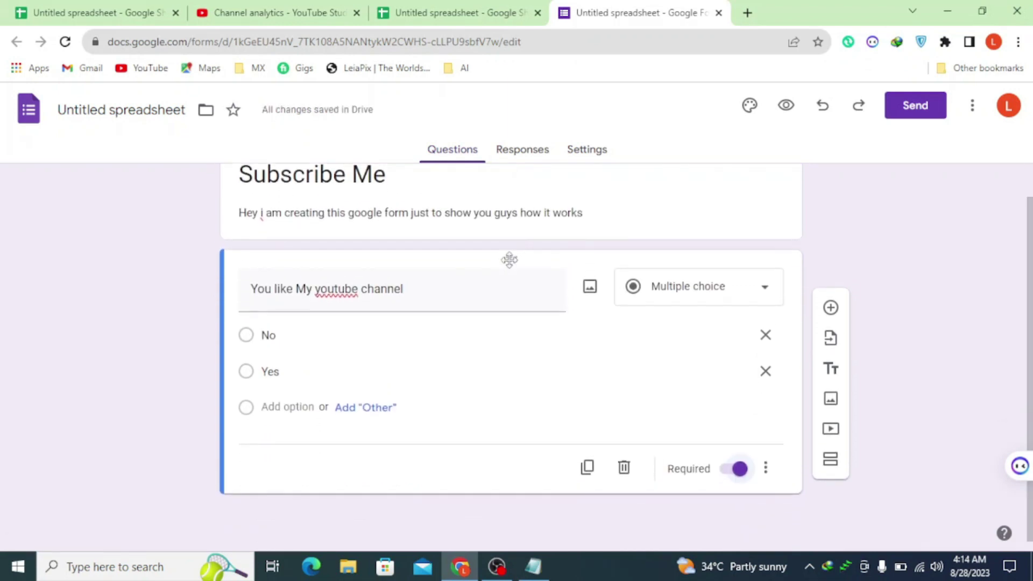
# - Add a new question to the form titled "You find my youtube channel helpful"
pyautogui.click(832, 309)
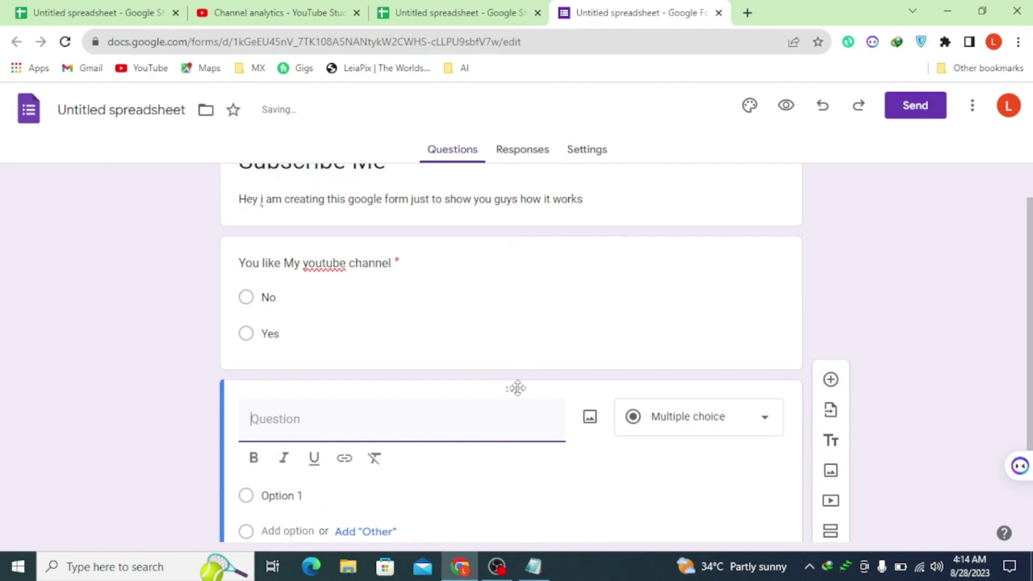
pyautogui.write('H')
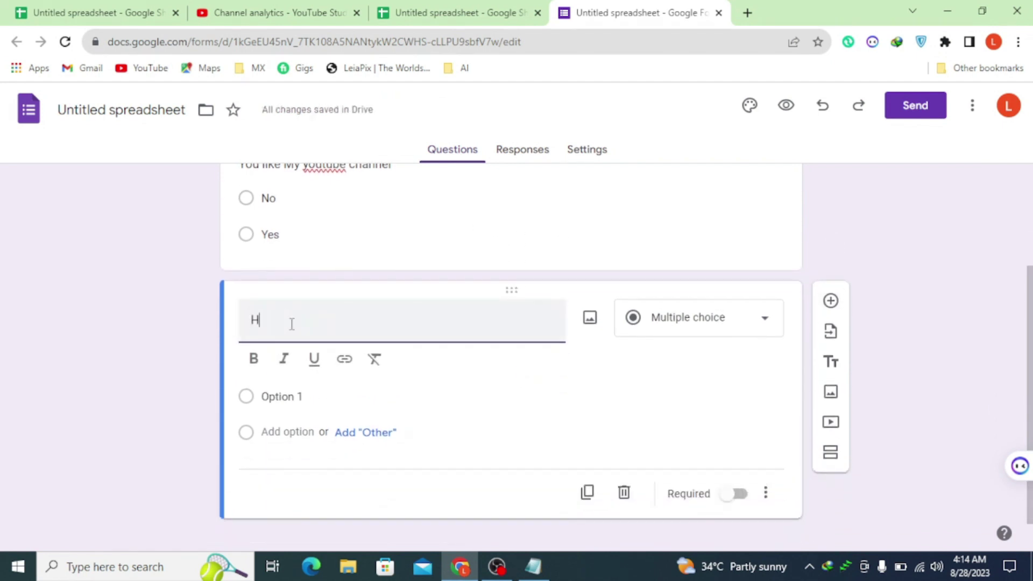
pyautogui.press('BackSpace')
pyautogui.write('Yoi')
pyautogui.write(' fin')
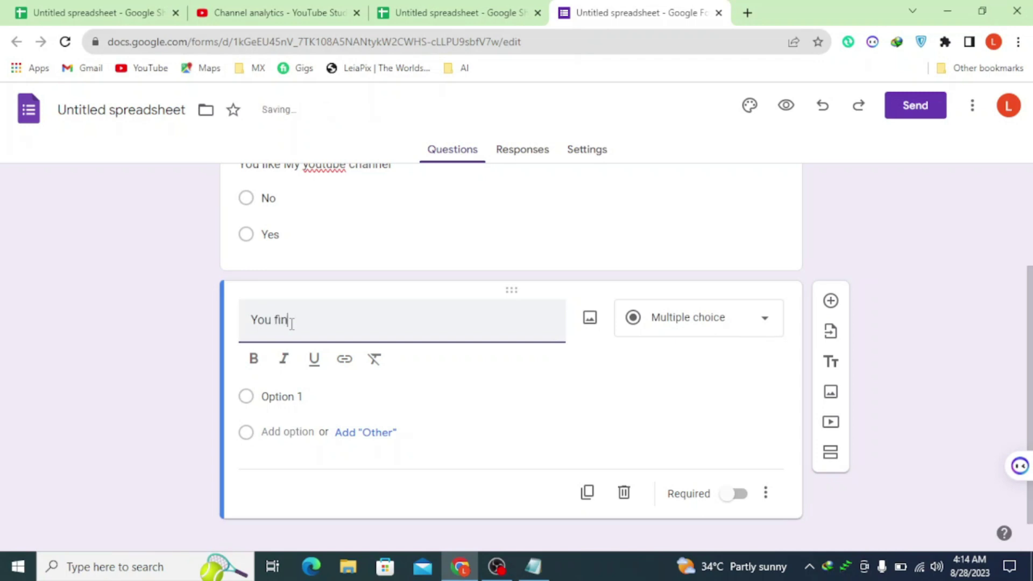
pyautogui.write('d my youtub')
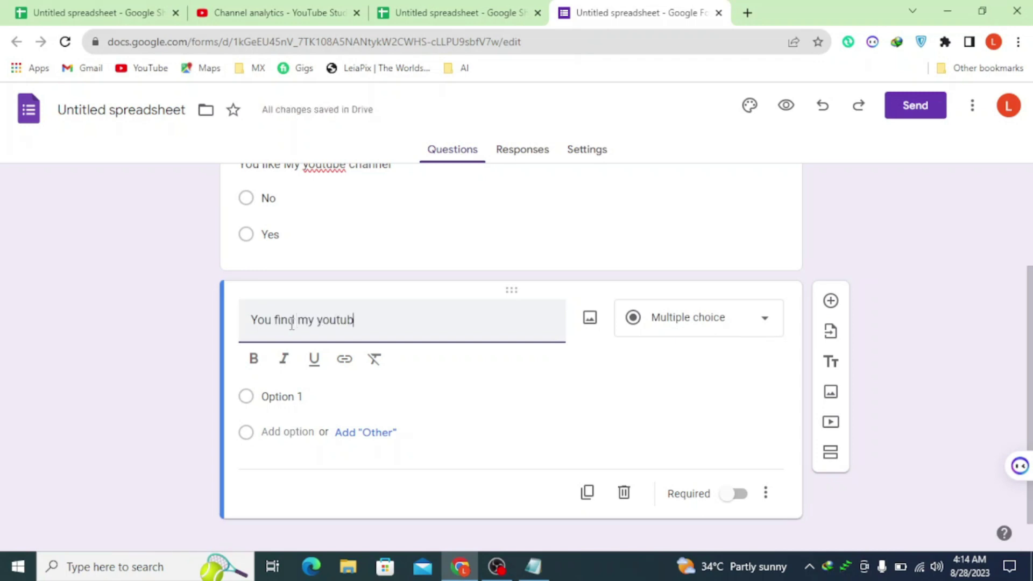
pyautogui.write('e chan')
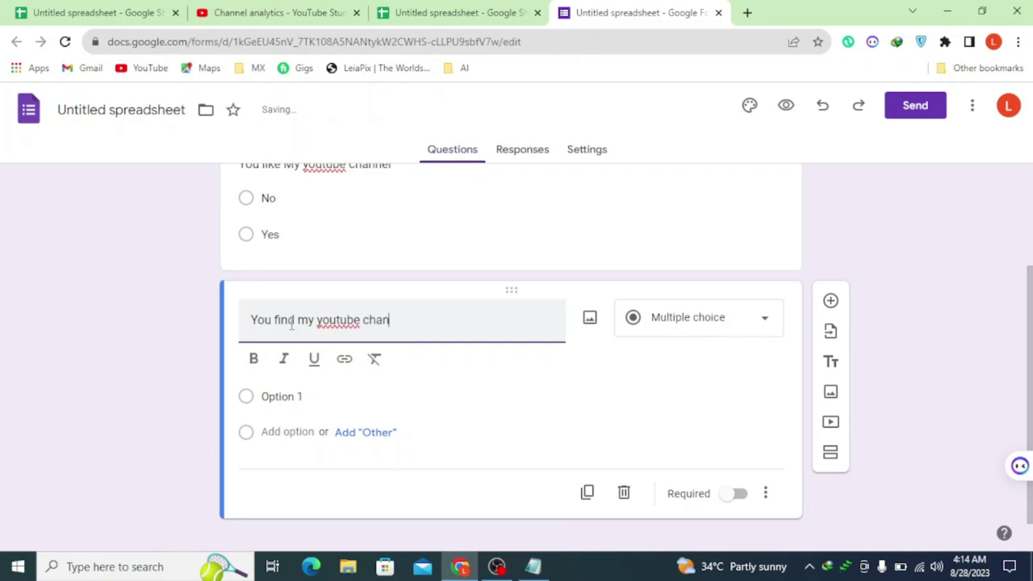
pyautogui.write('nel helpful')
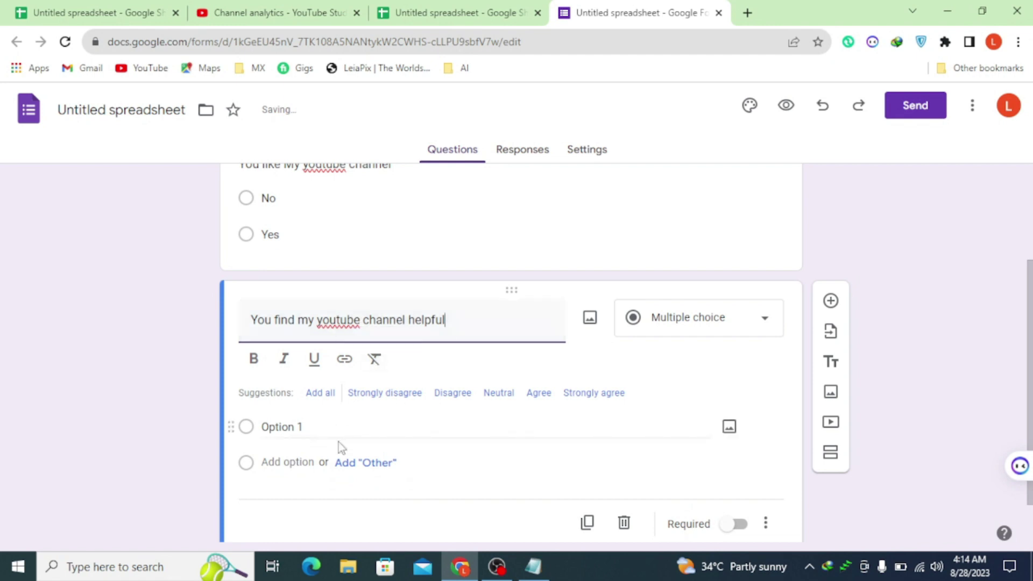
# - Give the "You find my youtube channel helpful" question two answer options, Yes and No
pyautogui.click(310, 425)
pyautogui.write('Yes')
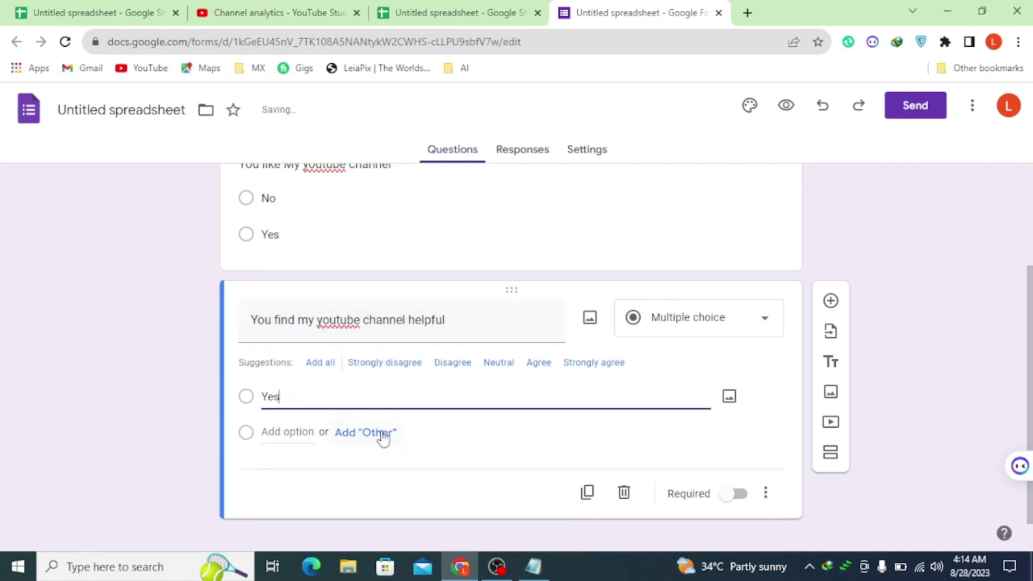
pyautogui.click(384, 433)
pyautogui.click(765, 432)
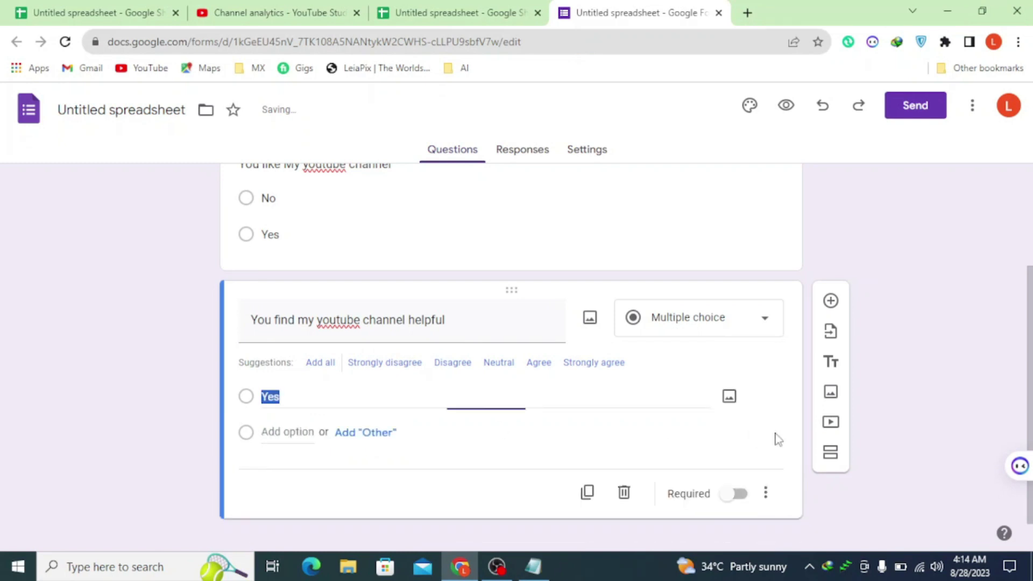
pyautogui.click(288, 431)
pyautogui.write('No')
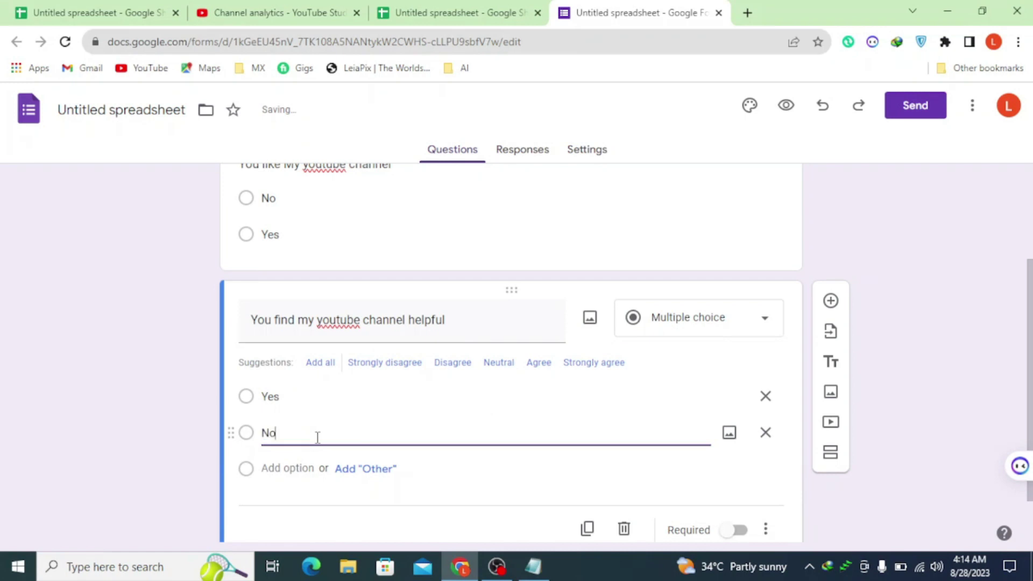
pyautogui.click(407, 503)
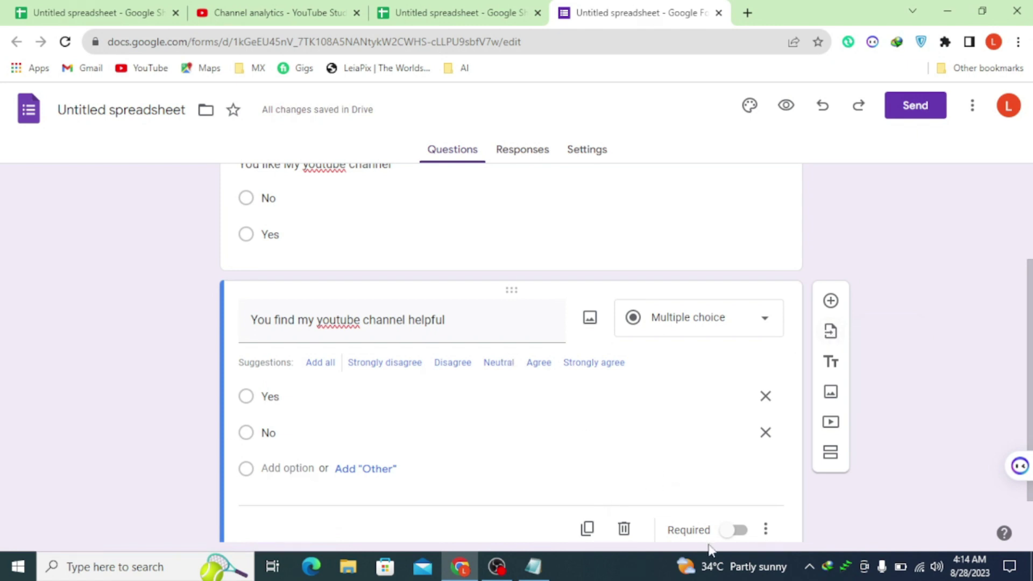
# - Add a third question titled "Now what you wana say about my channel" and set its type to Short answer
pyautogui.scroll(-2, 602, 479)
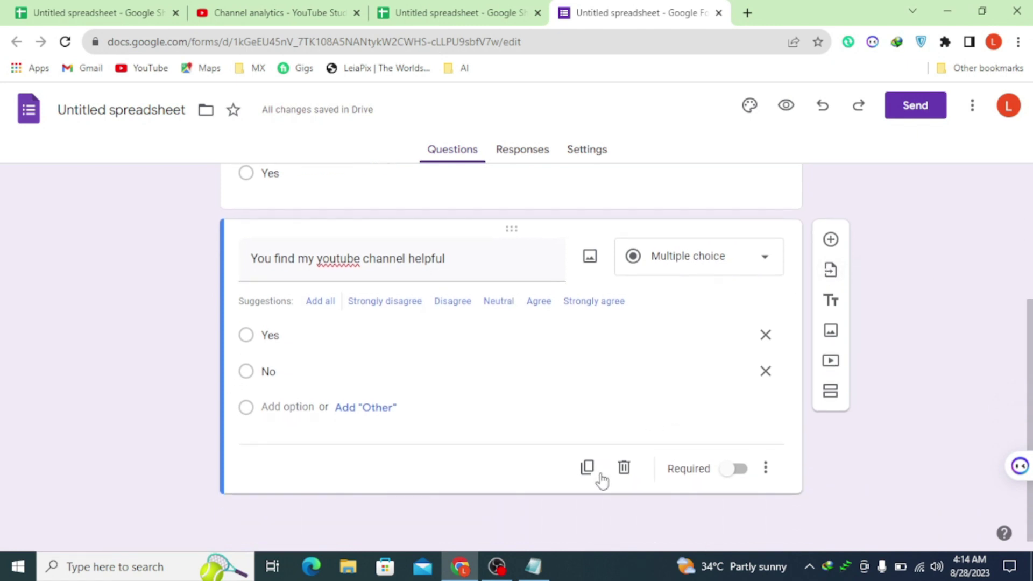
pyautogui.click(833, 242)
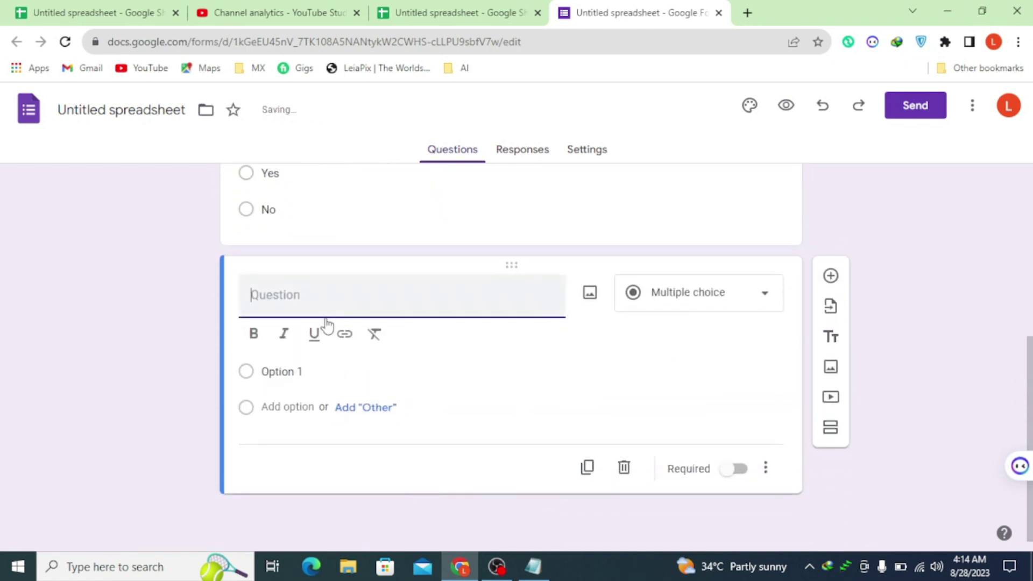
pyautogui.write('Now')
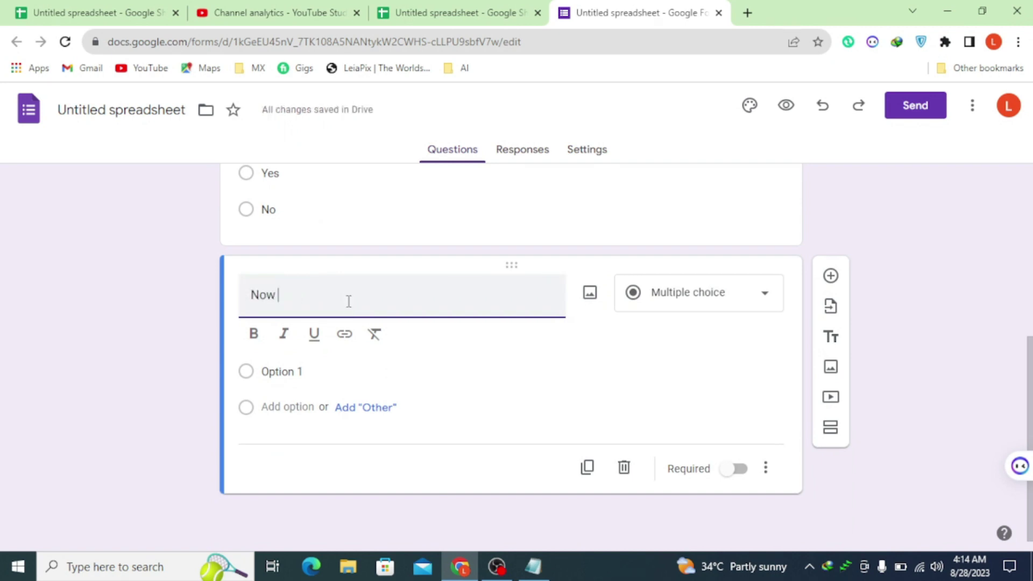
pyautogui.write(' wha')
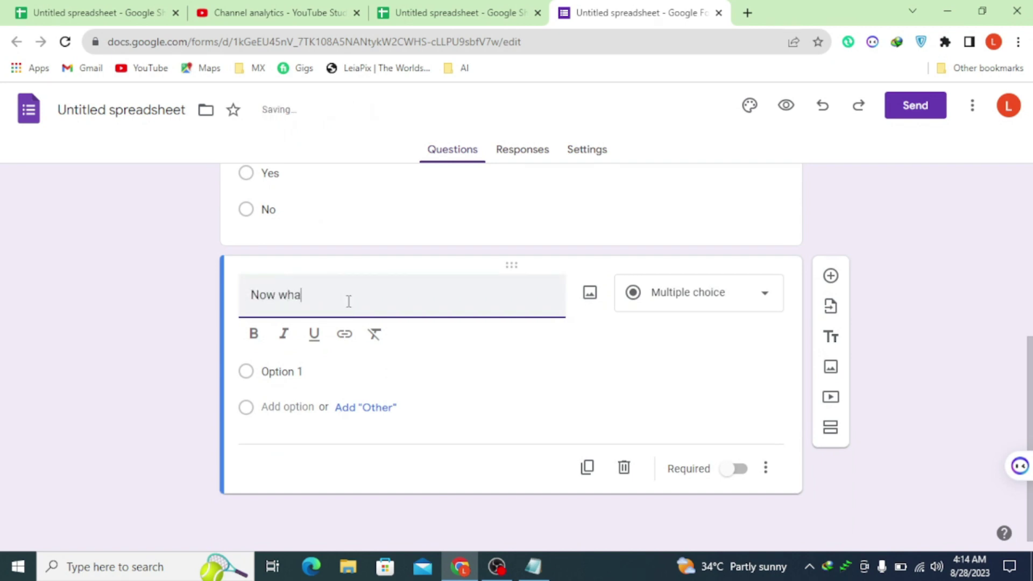
pyautogui.write('t you wana')
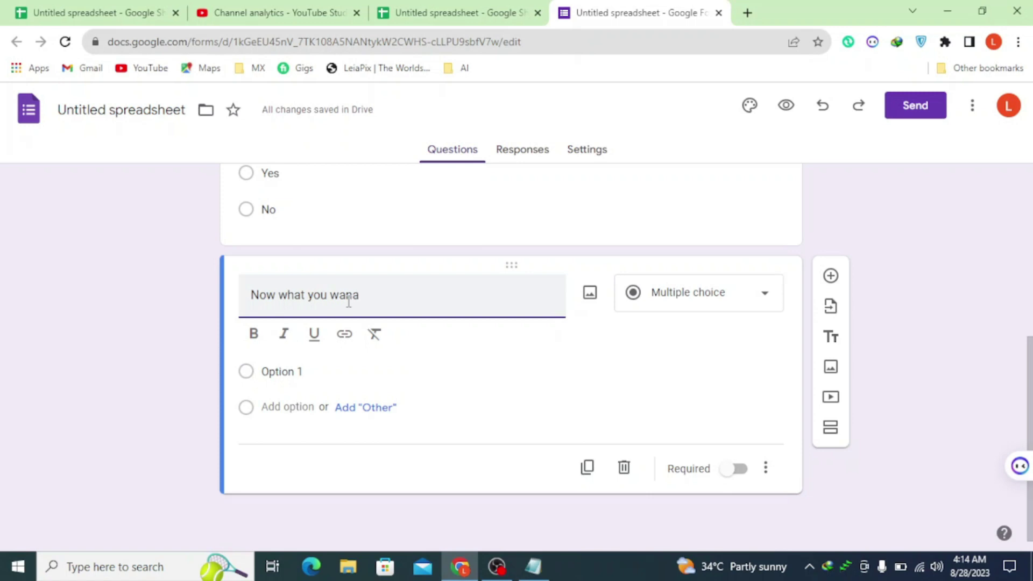
pyautogui.write(' say about my channel')
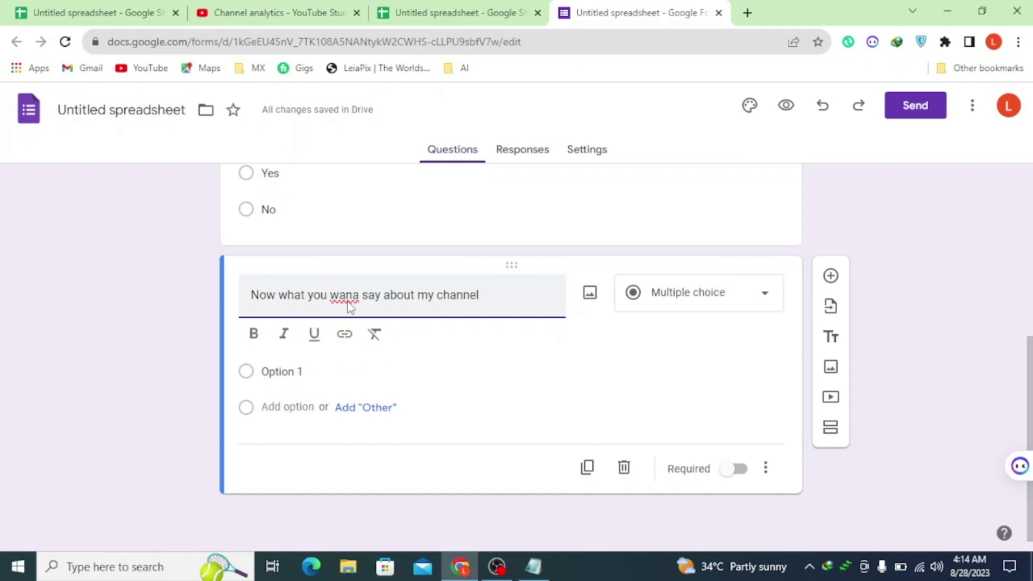
pyautogui.click(766, 293)
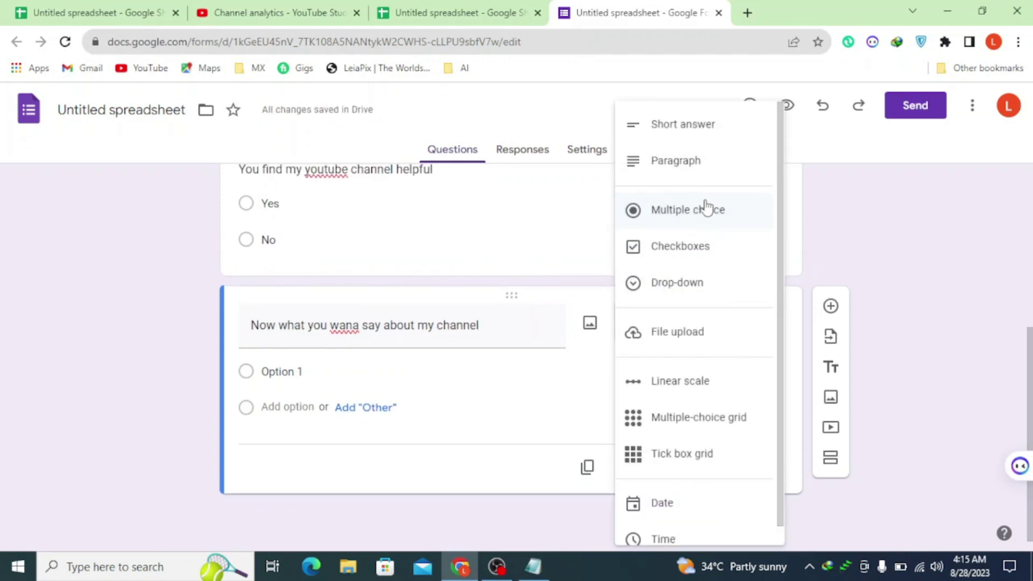
pyautogui.click(698, 132)
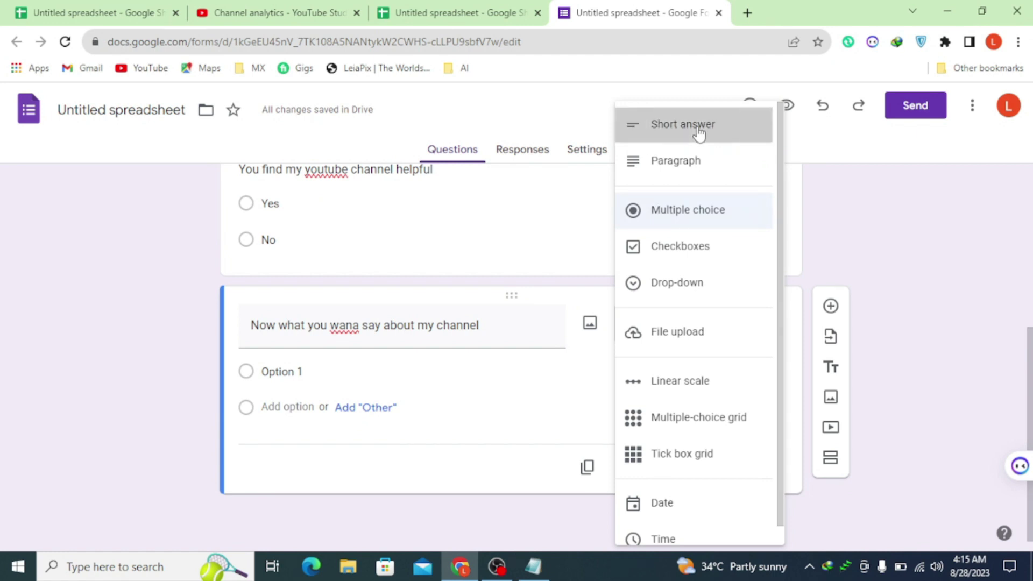
# - Switch to Notepad and add the line "choose what you want multiple choice or short answer" below the Internet note
pyautogui.click(533, 566)
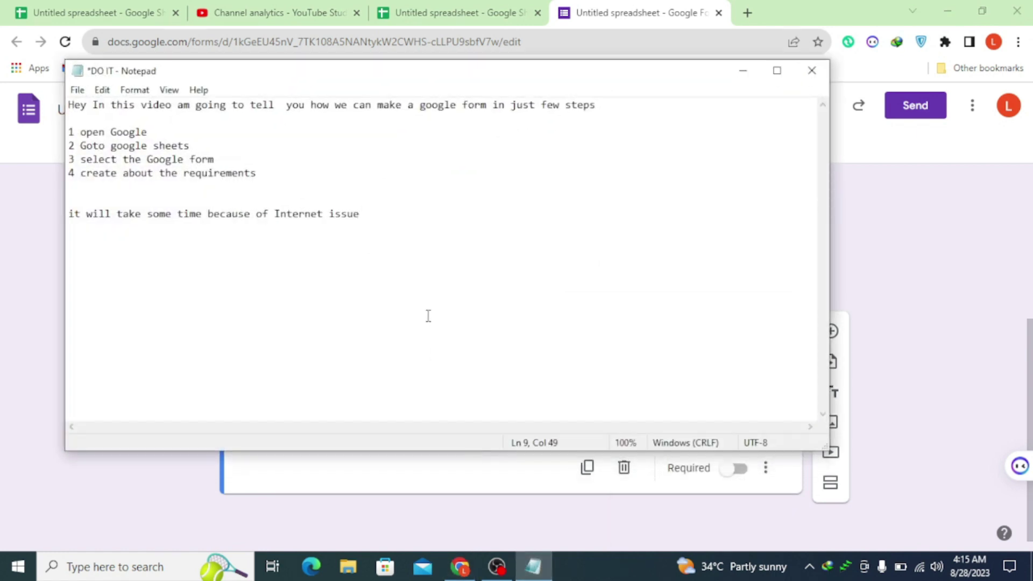
pyautogui.press('Return')
pyautogui.write('choose what')
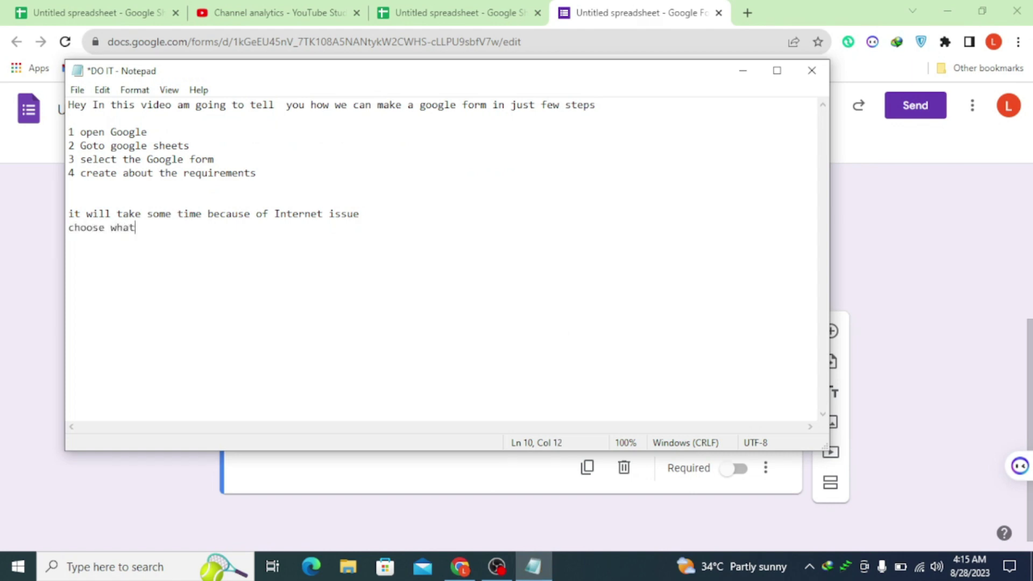
pyautogui.write(' you want multip')
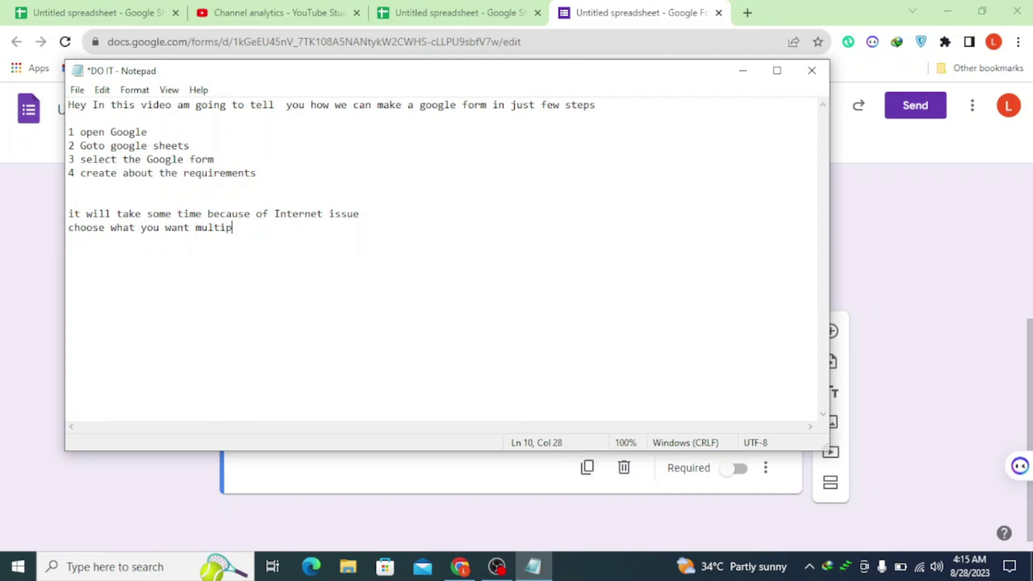
pyautogui.write('le choice or short answe')
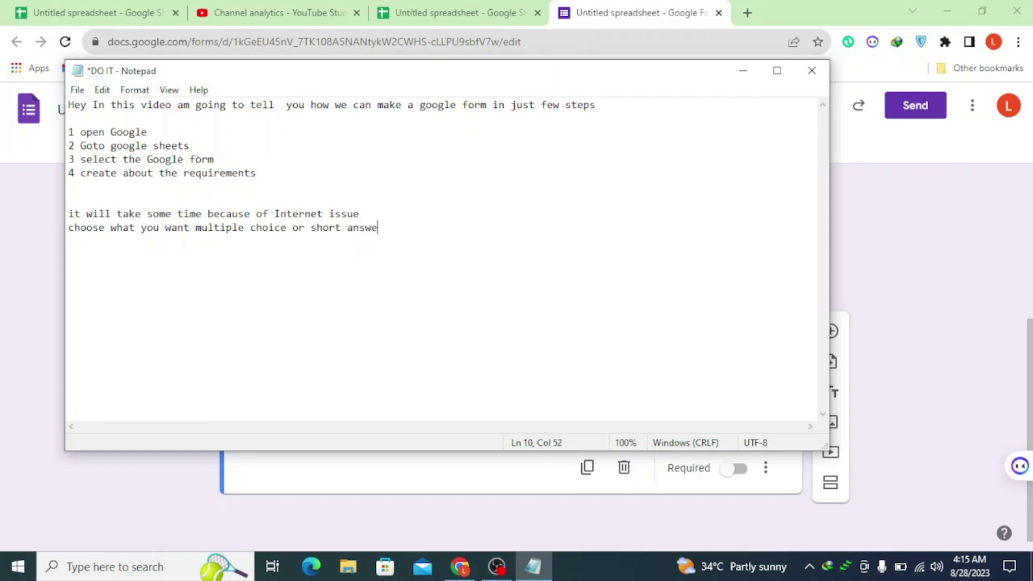
# - Return to the form in Chrome, reselect Short answer for the third question, and append a question mark to its title
pyautogui.hotkey('alt', 'Tab')
pyautogui.click(709, 370)
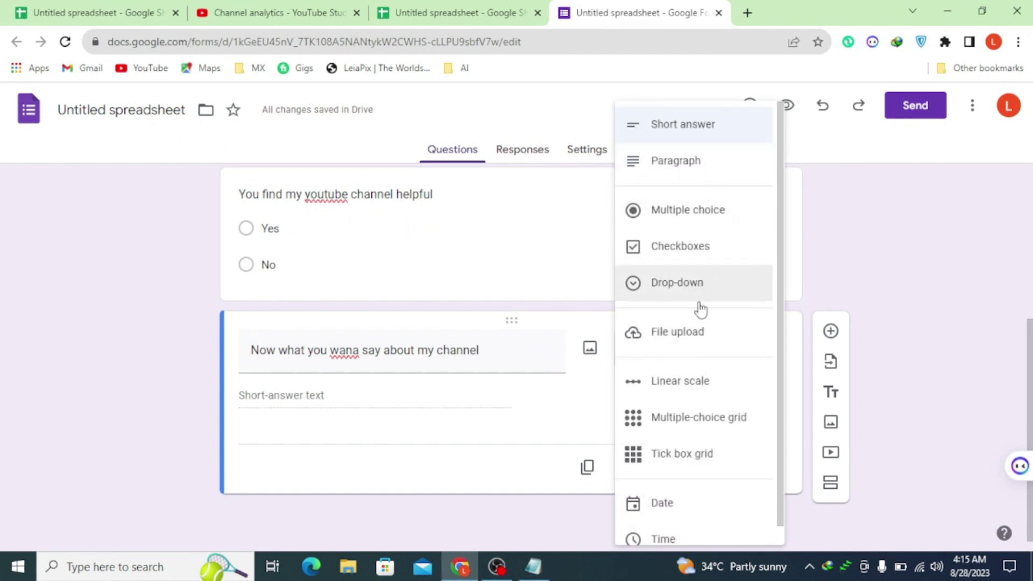
pyautogui.click(714, 129)
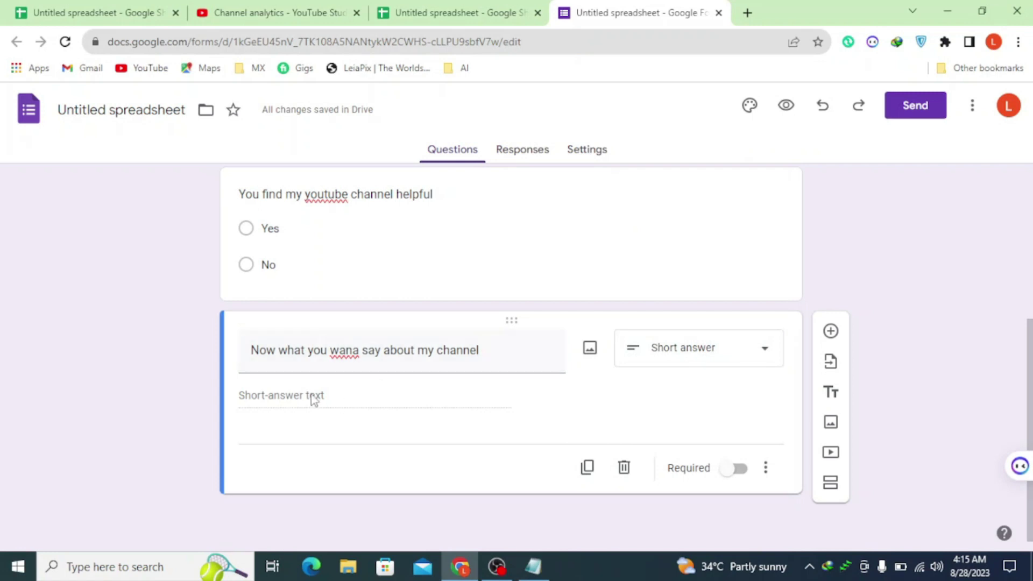
pyautogui.click(489, 349)
pyautogui.click(489, 350)
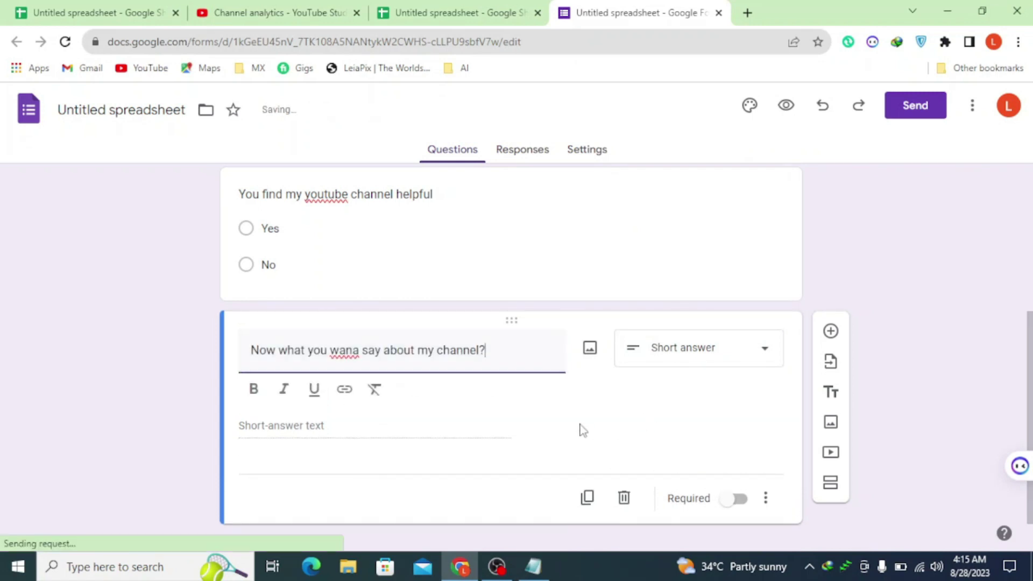
pyautogui.scroll(-1, 597, 452)
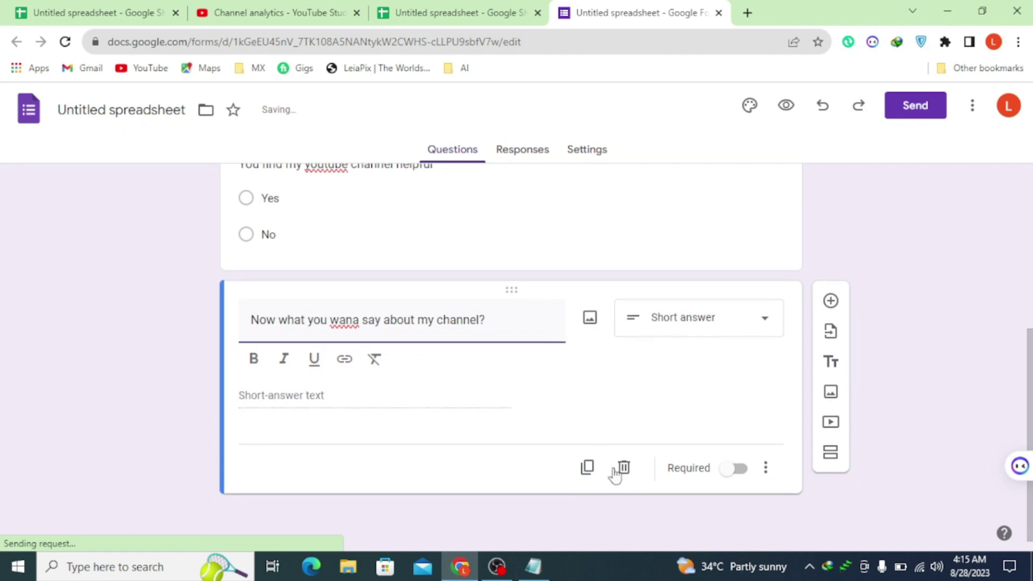
# - Insert the image file 3s from the Downloads folder into the "Now what you wana say about my channel?" question
pyautogui.click(590, 319)
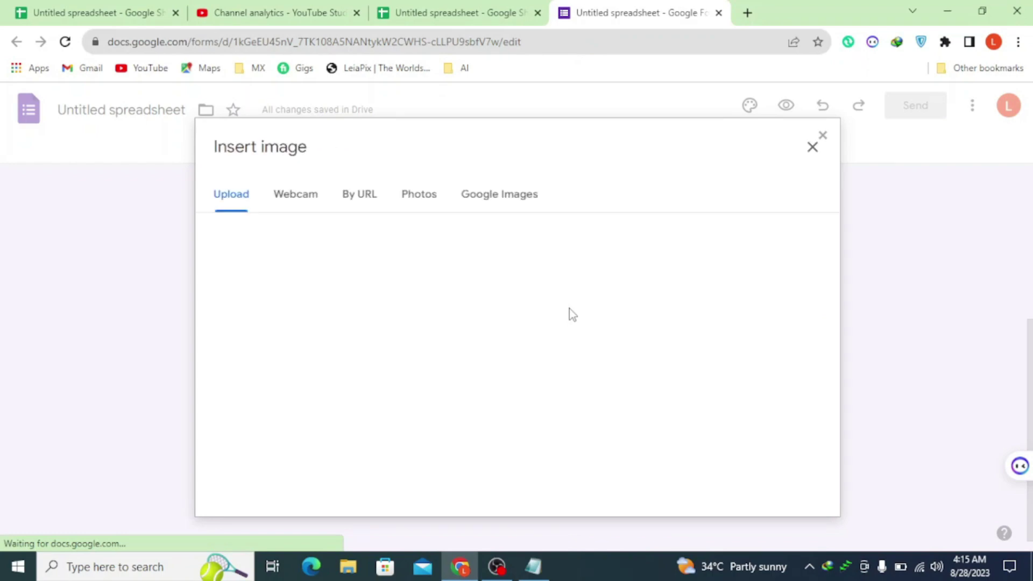
pyautogui.click(512, 417)
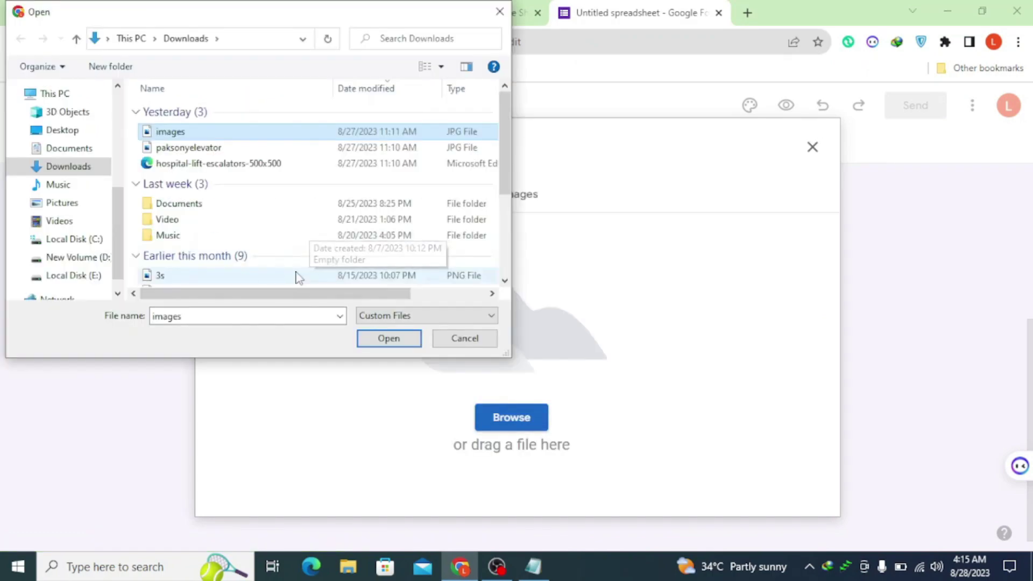
pyautogui.click(299, 275)
pyautogui.click(387, 338)
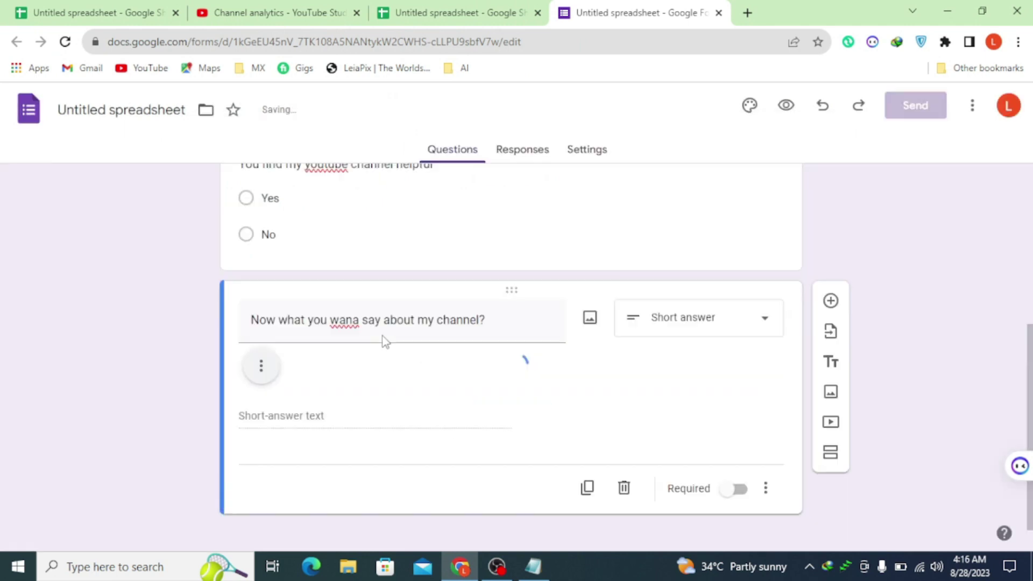
# - Switch to Notepad and add the line "Here i show you how to upload a photo" below the answer-type note
pyautogui.click(533, 566)
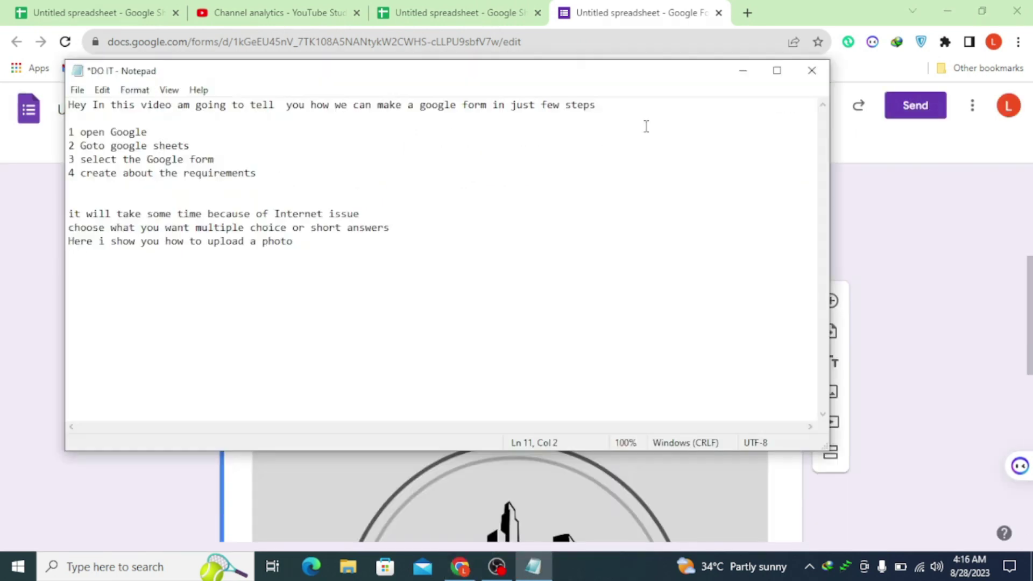
pyautogui.click(742, 77)
# - Make the third question, the short-answer one with the image, required in the form
pyautogui.scroll(-6, 647, 418)
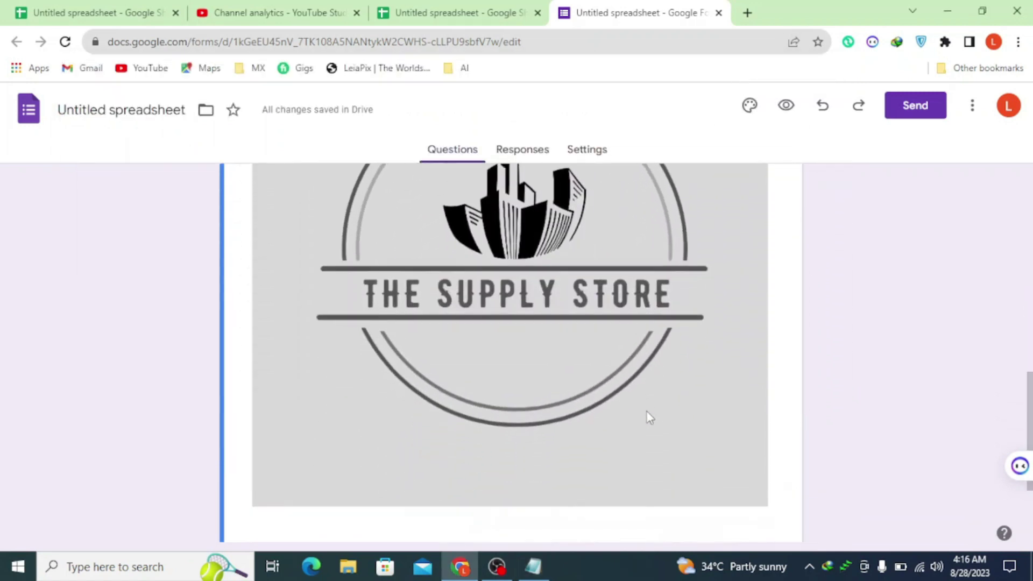
pyautogui.scroll(-3, 649, 417)
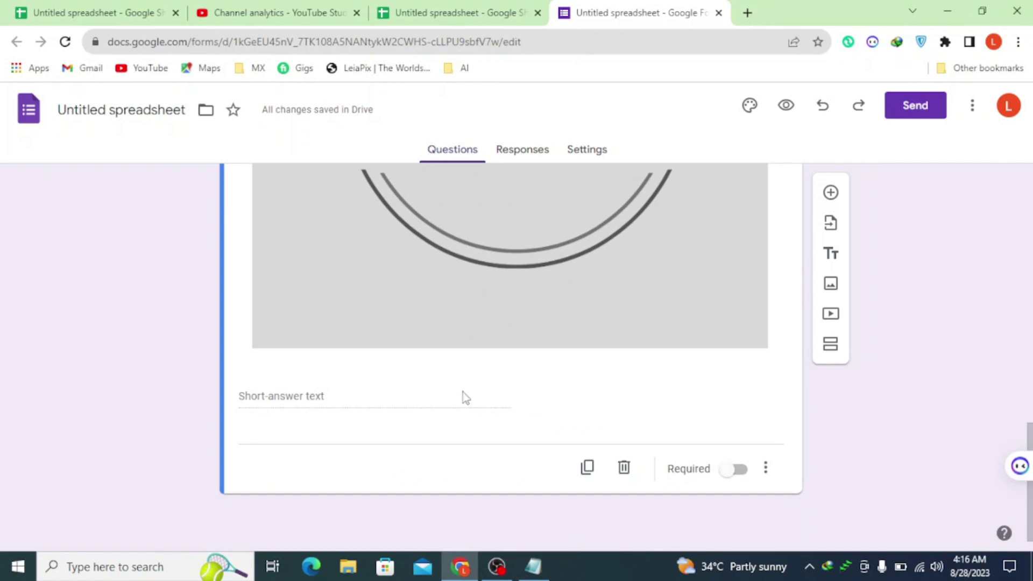
pyautogui.scroll(3, 592, 357)
pyautogui.scroll(-3, 592, 357)
pyautogui.click(738, 469)
# - View the form's responses and highlight the response count
pyautogui.scroll(8, 682, 341)
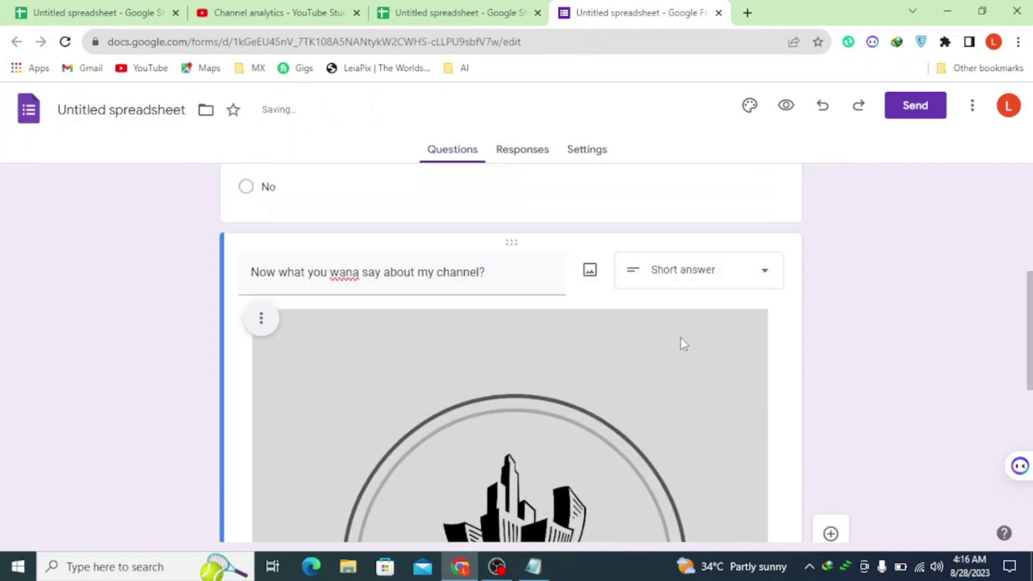
pyautogui.scroll(10, 680, 338)
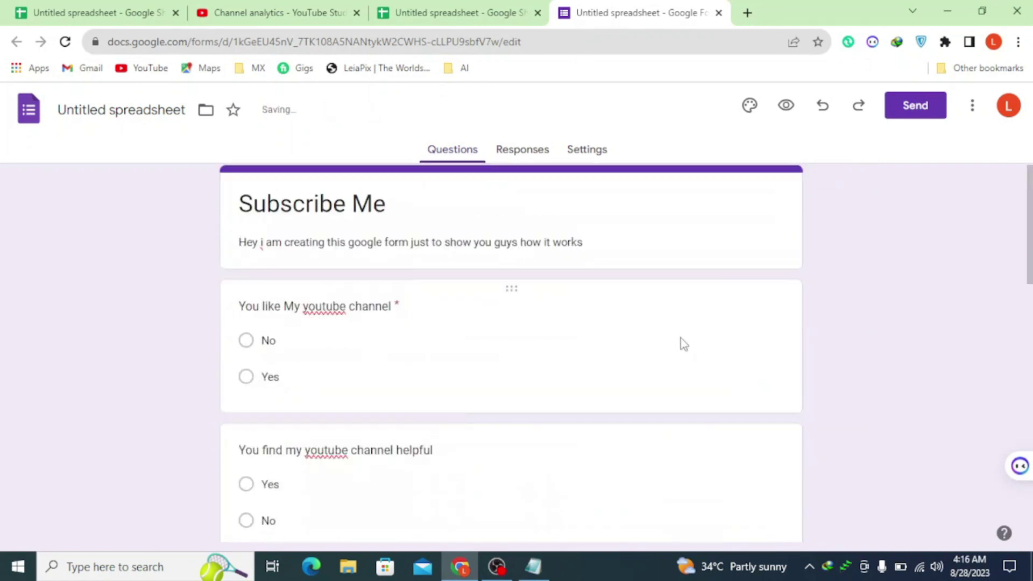
pyautogui.click(534, 155)
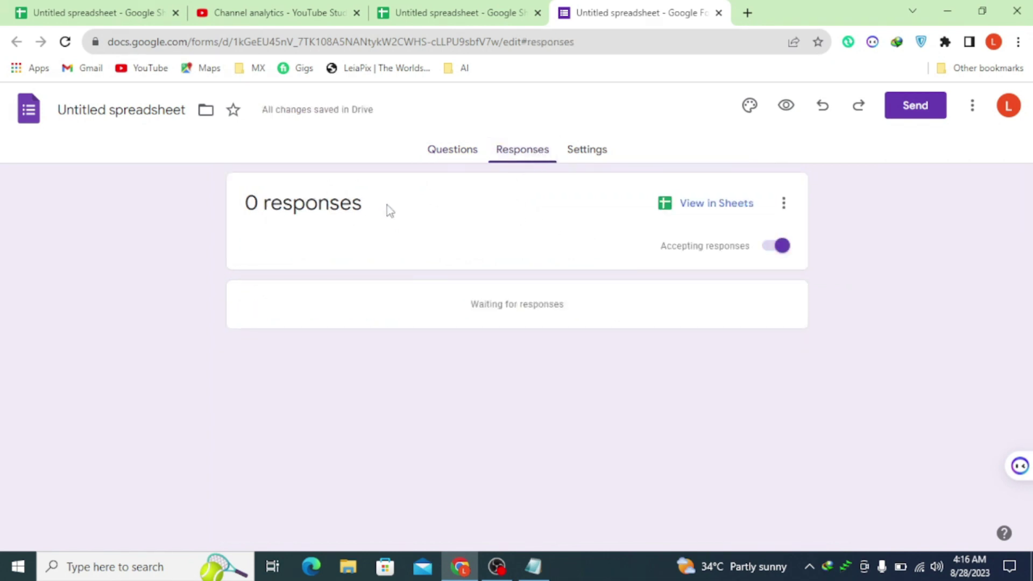
pyautogui.moveTo(380, 210); pyautogui.dragTo(221, 212)
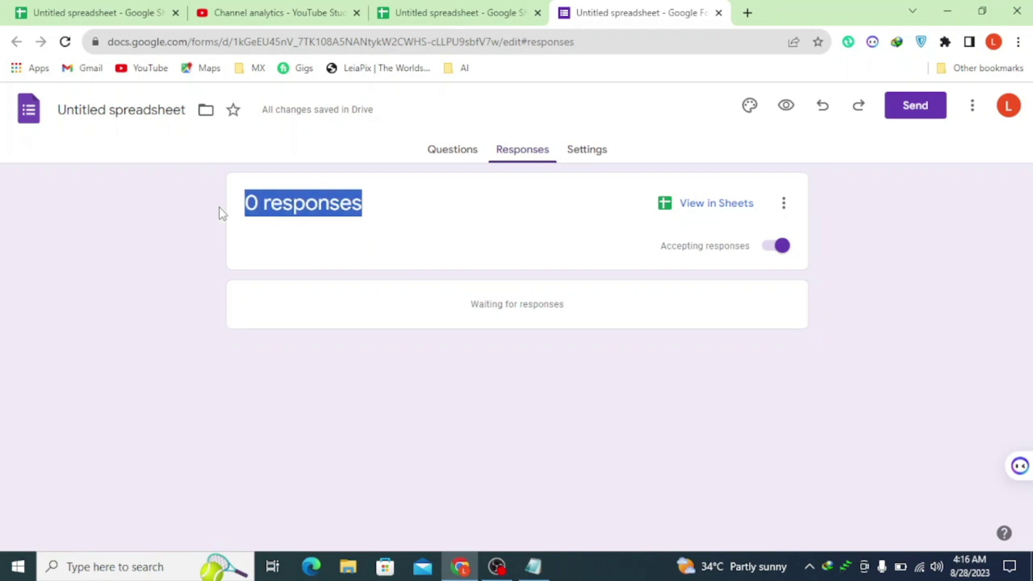
pyautogui.click(371, 231)
# - Switch to Notepad, add the line "this portion will let me know that how many fill this form", and return to the form
pyautogui.click(533, 566)
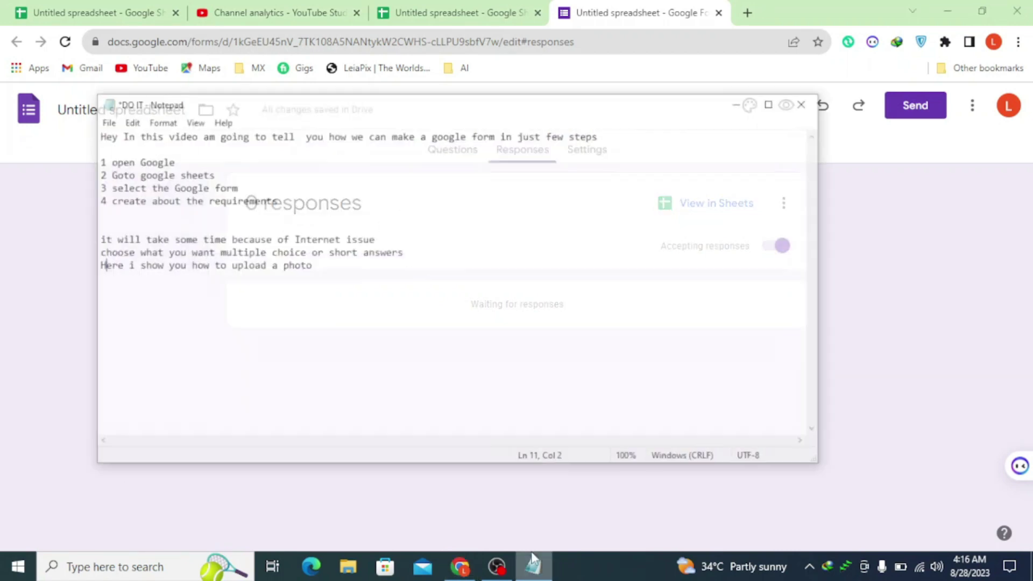
pyautogui.press('Return')
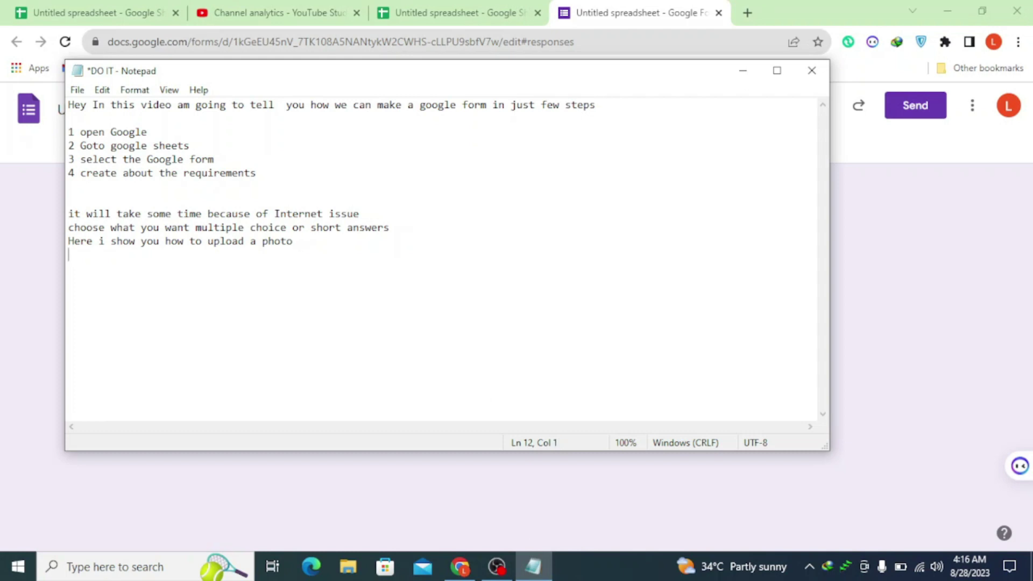
pyautogui.write('this o')
pyautogui.press('BackSpace')
pyautogui.write('portion will let me ')
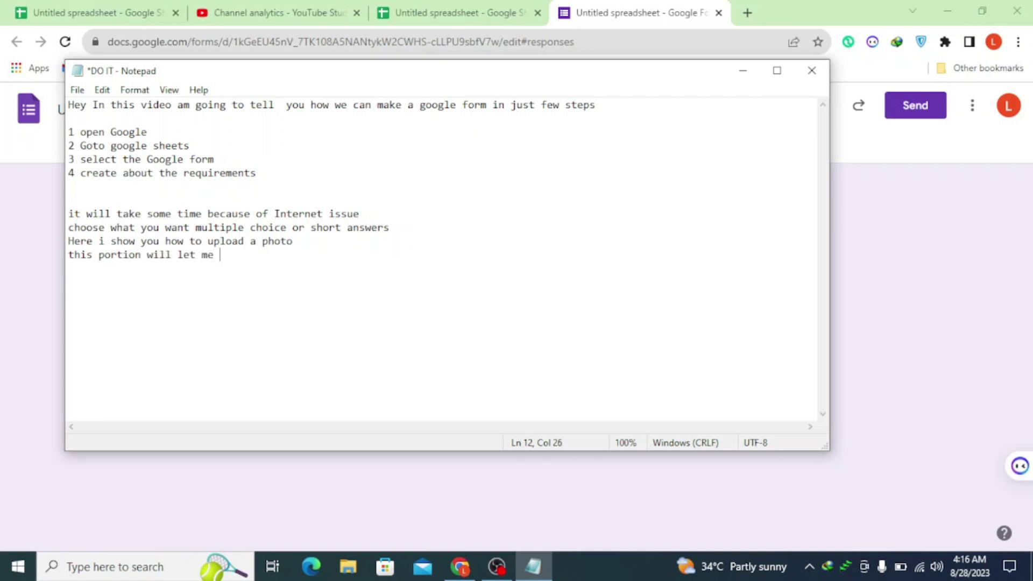
pyautogui.write('kno')
pyautogui.write('w that you w')
pyautogui.write('how many fill this form')
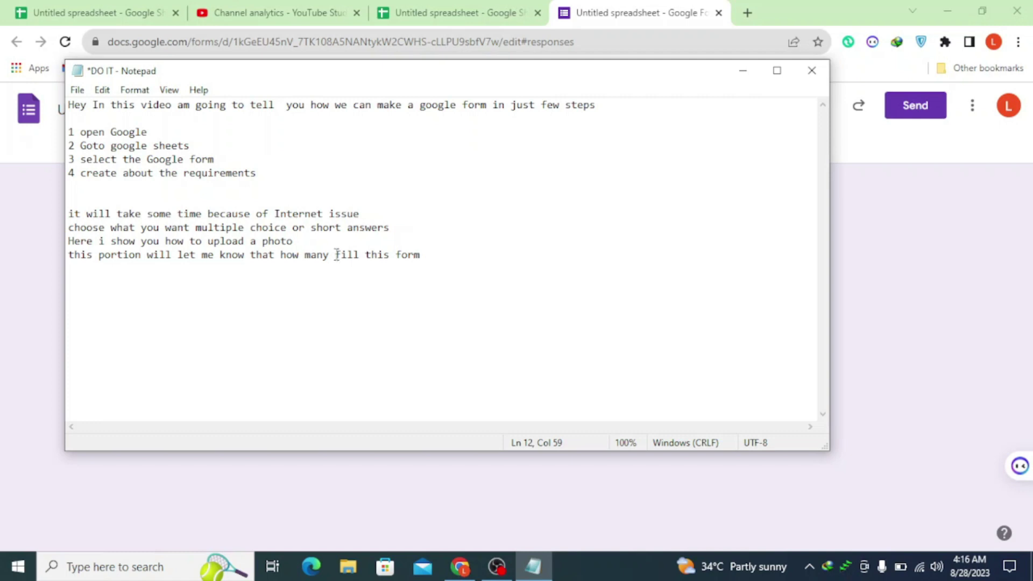
pyautogui.click(743, 71)
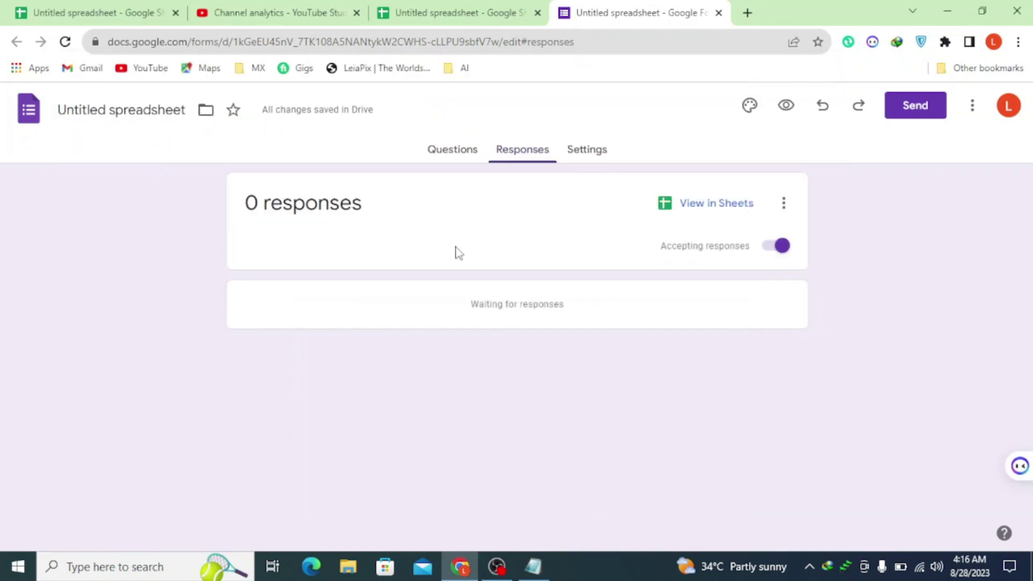
# - Return to the form's questions, start sending the form, and set email address collection to Verified
pyautogui.click(448, 161)
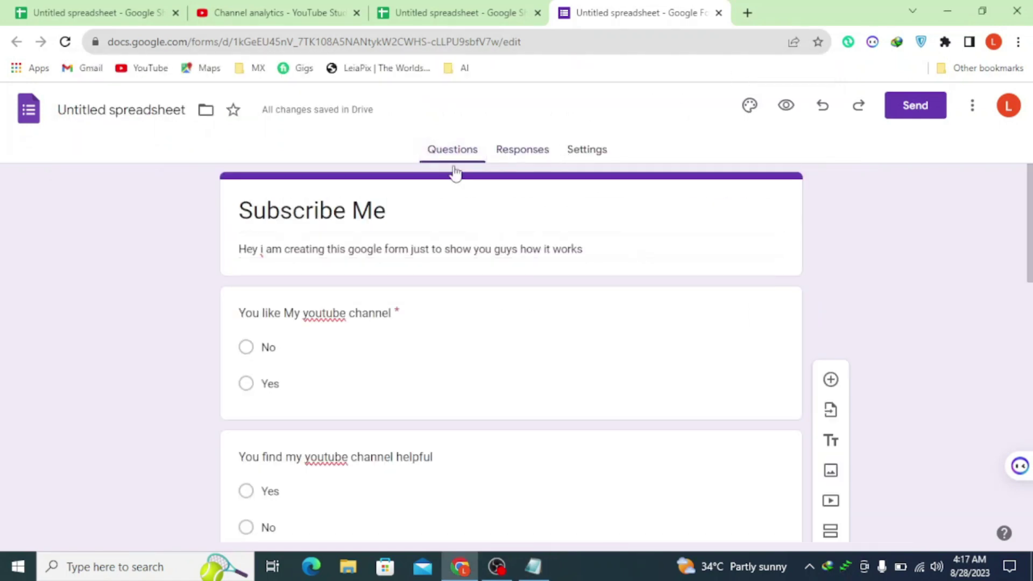
pyautogui.scroll(-2, 515, 348)
pyautogui.scroll(2, 515, 348)
pyautogui.click(903, 117)
pyautogui.click(904, 119)
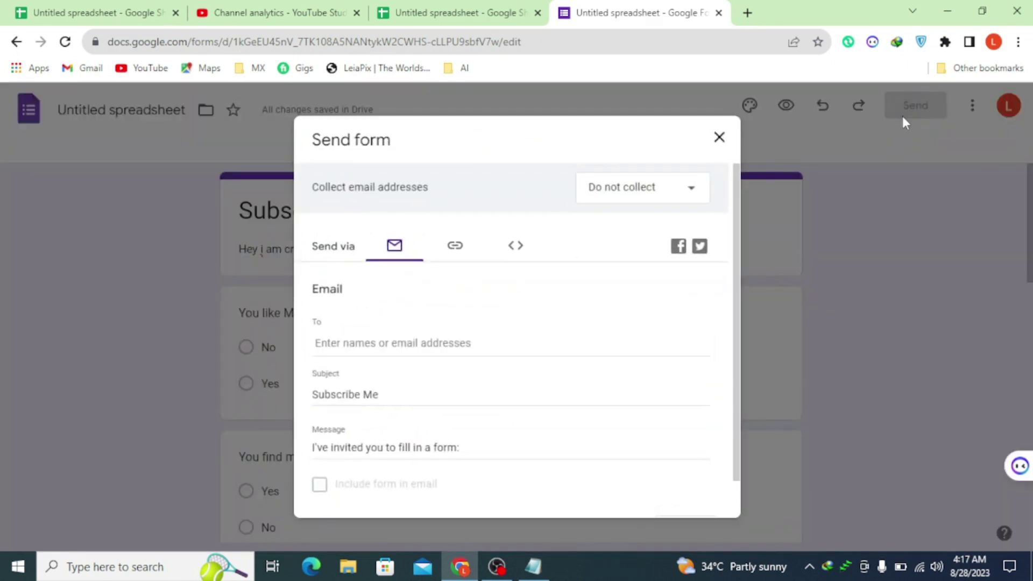
pyautogui.click(683, 192)
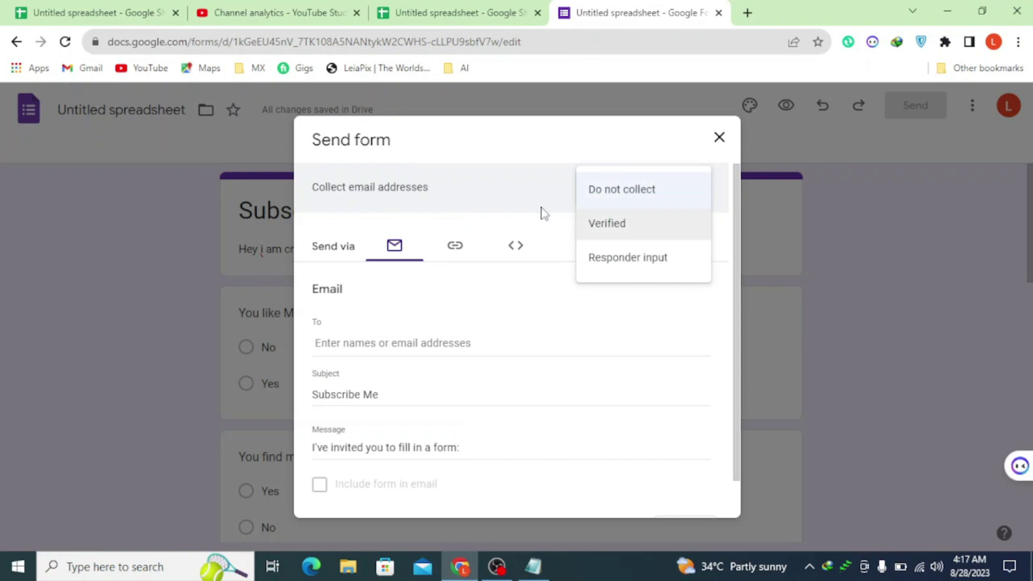
pyautogui.click(613, 229)
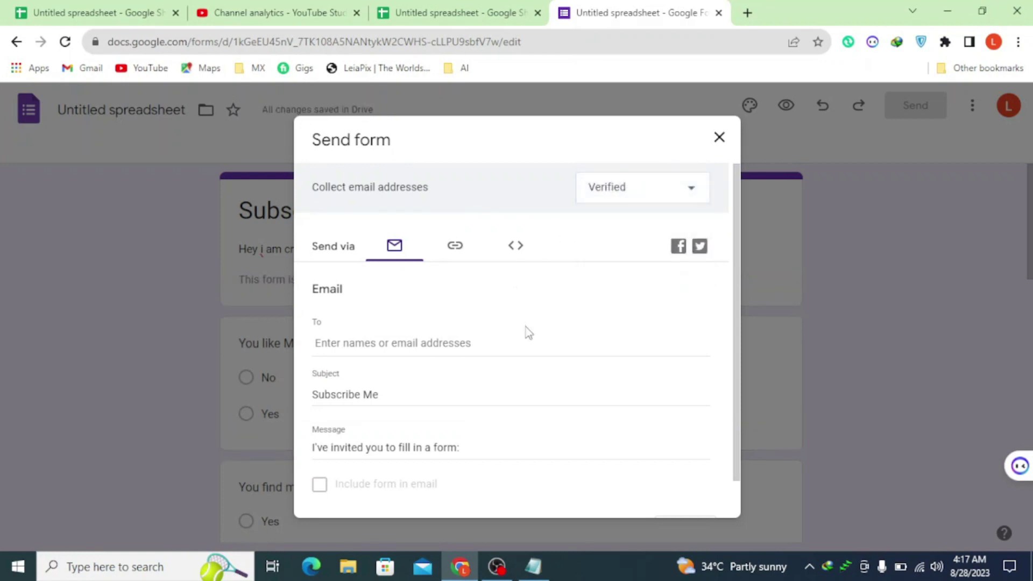
# - Copy the form's sharing link as a shortened URL and close the Send form dialog
pyautogui.scroll(-1, 525, 327)
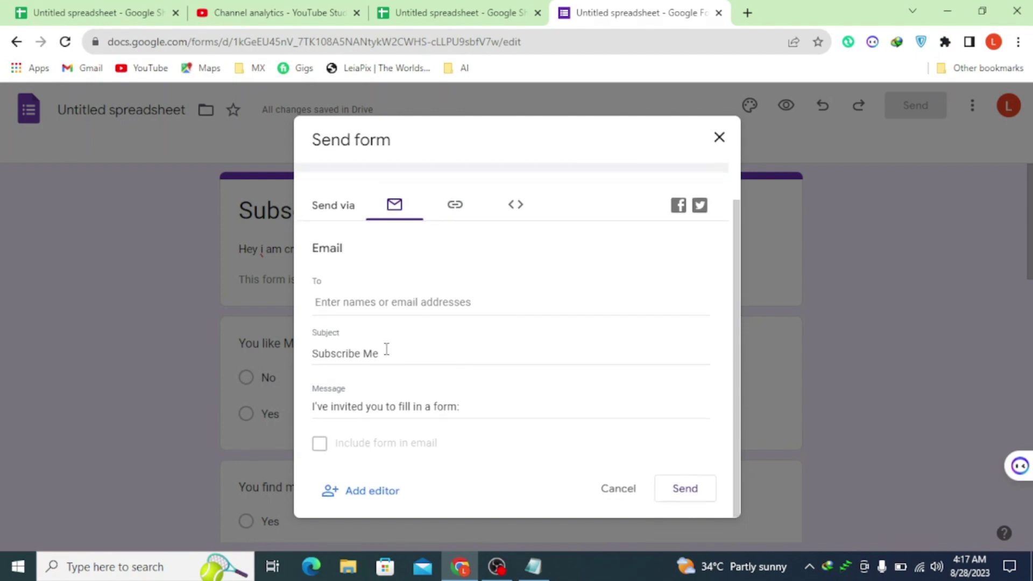
pyautogui.scroll(1, 388, 350)
pyautogui.click(456, 250)
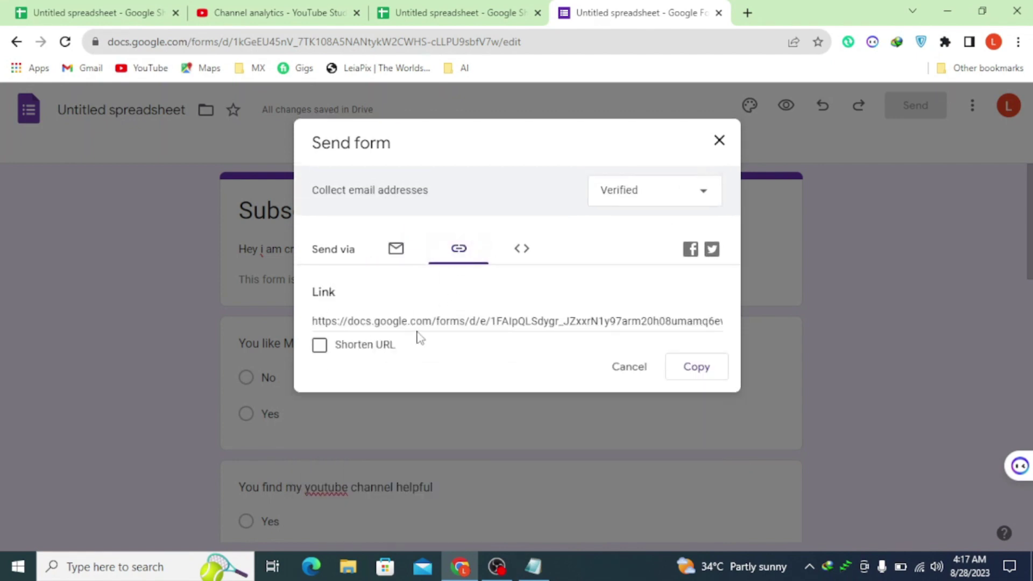
pyautogui.click(319, 345)
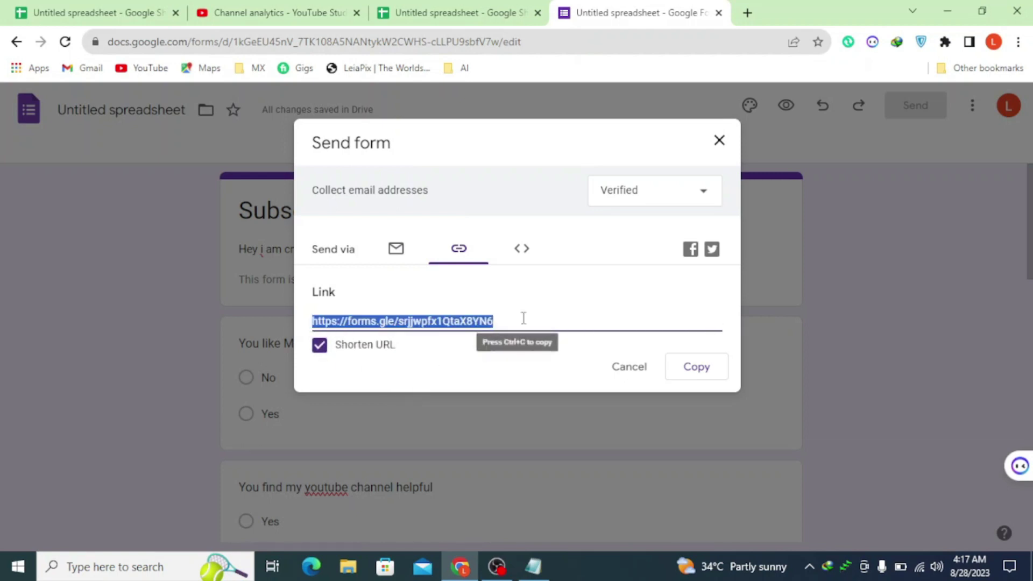
pyautogui.click(708, 370)
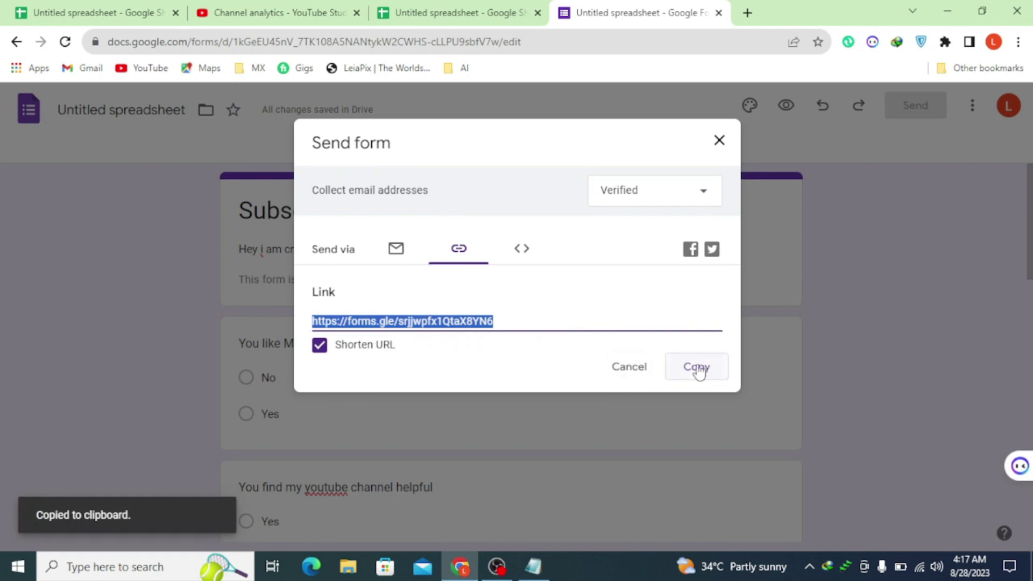
pyautogui.click(719, 141)
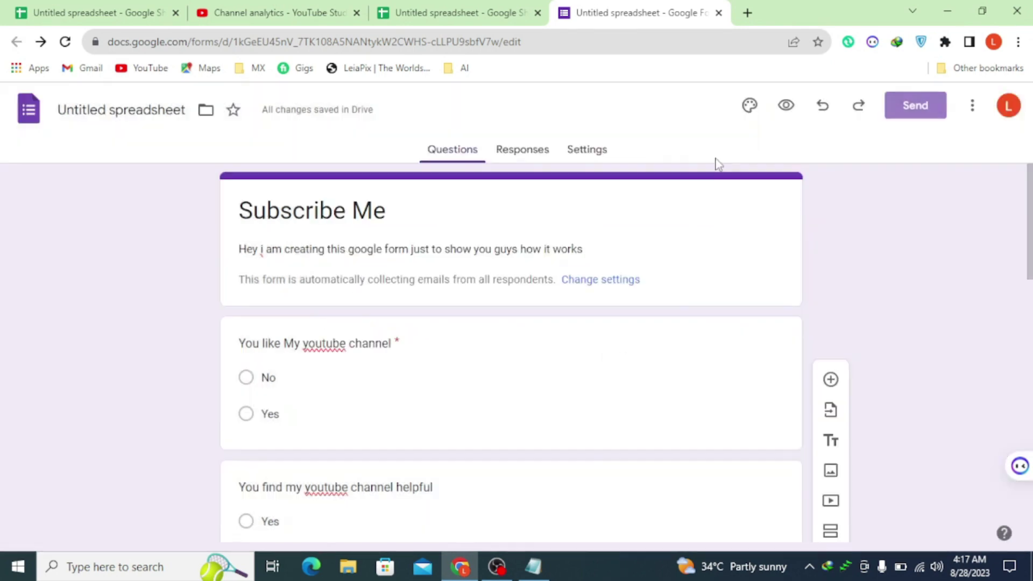
# - Switch to Notepad and add below the notes: "Thanks for watching i will share this with you kindly fill the form It will great pleasure for me"
pyautogui.click(533, 575)
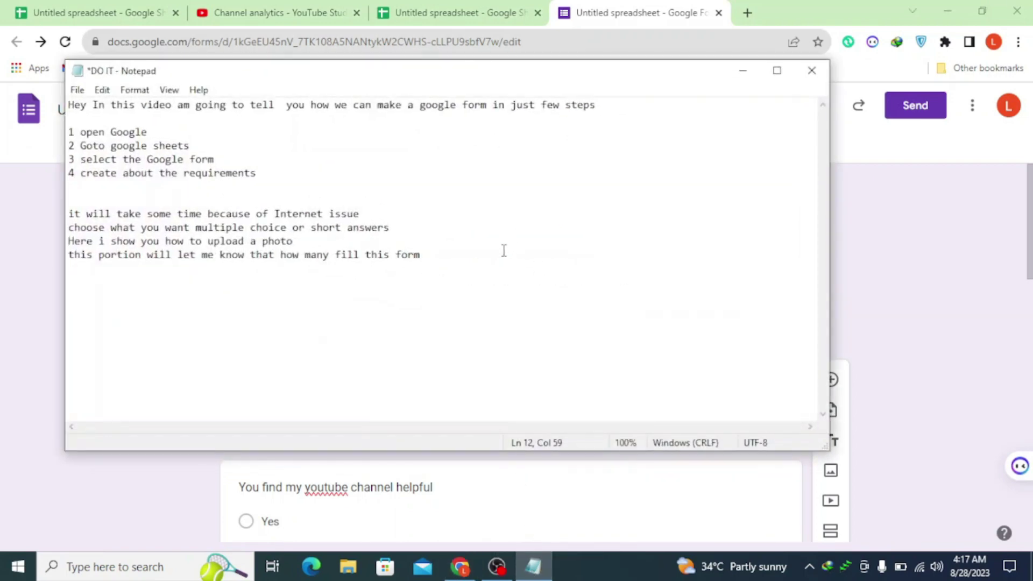
pyautogui.press('Return')
pyautogui.press('Return')
pyautogui.press('Return')
pyautogui.write('Thanks for watc')
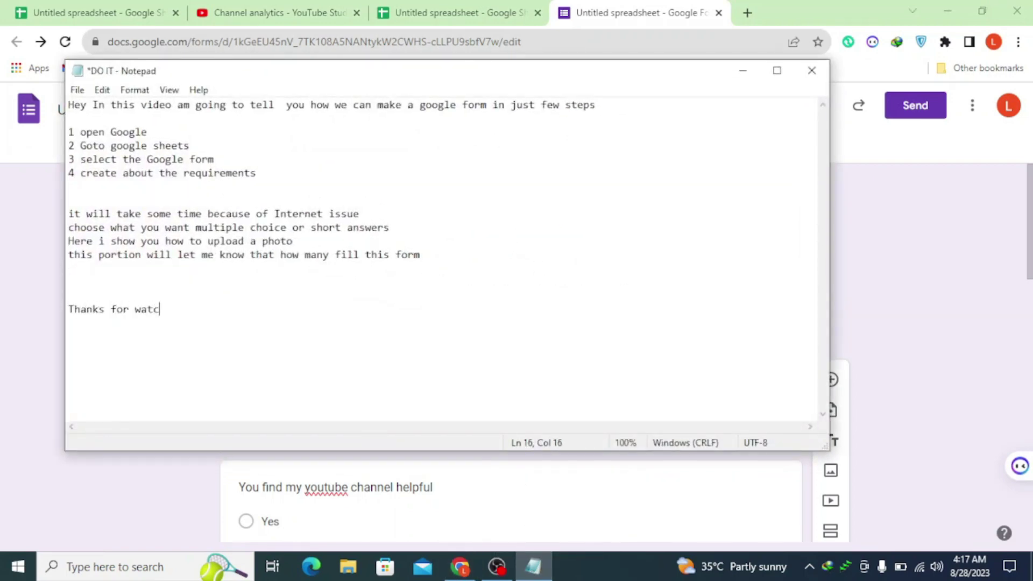
pyautogui.write('hing i will shar')
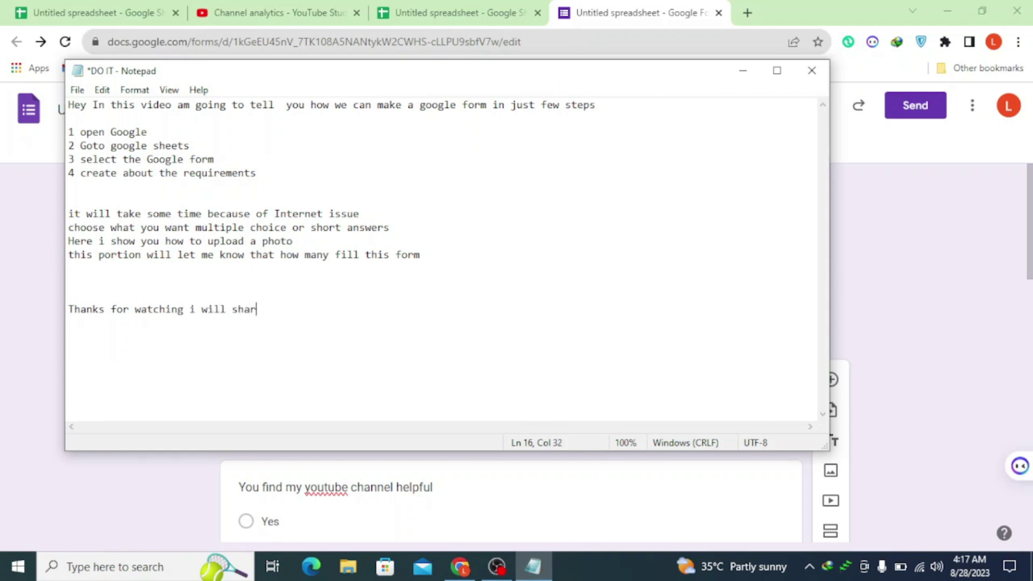
pyautogui.write('e this with you kindly')
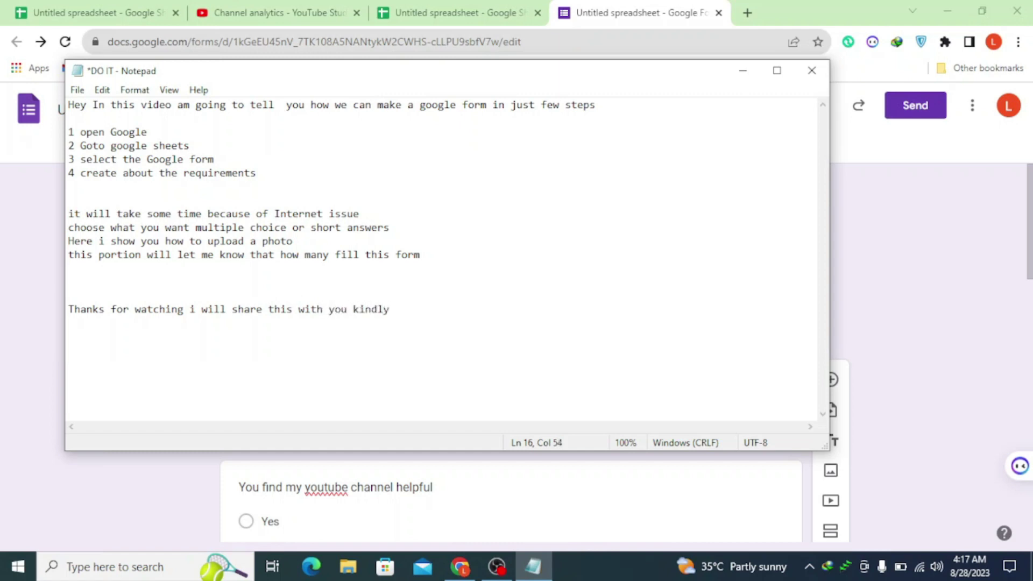
pyautogui.write(' fill the form It will ')
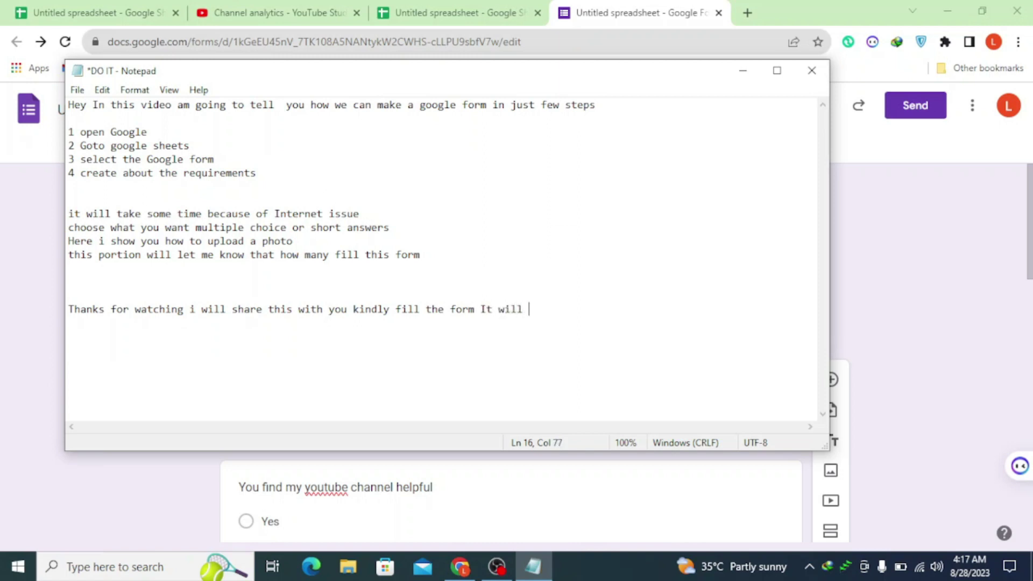
pyautogui.write('great please')
pyautogui.press('BackSpace')
pyautogui.write('ure for me')
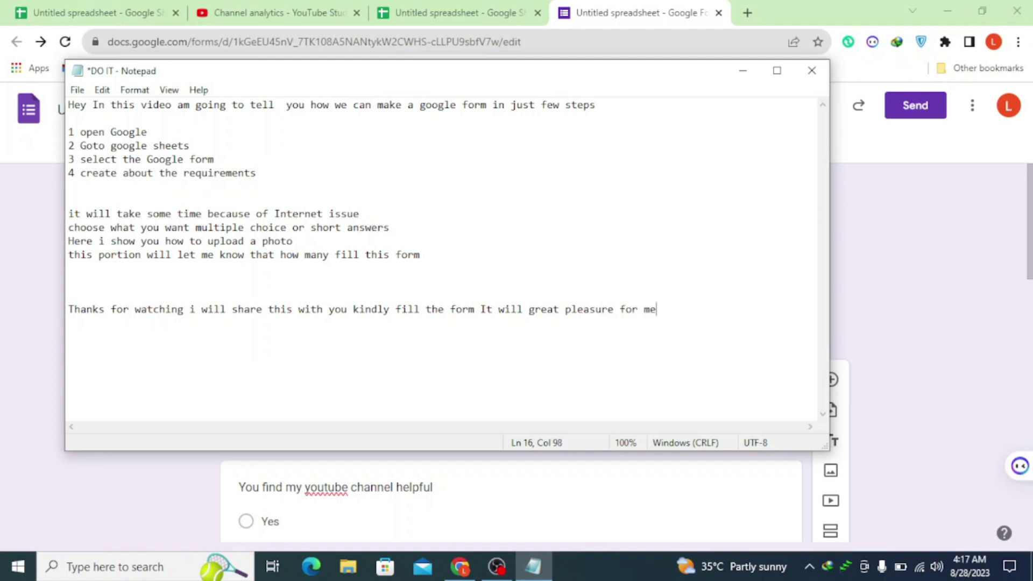
# - Finish the Notepad text with a "Love you all" line, stretching out the final l, and the line "Allah Hafiz"
pyautogui.write('   Love you allllllllllllllllllllllllllllllllllllllllllllllllllllll ')
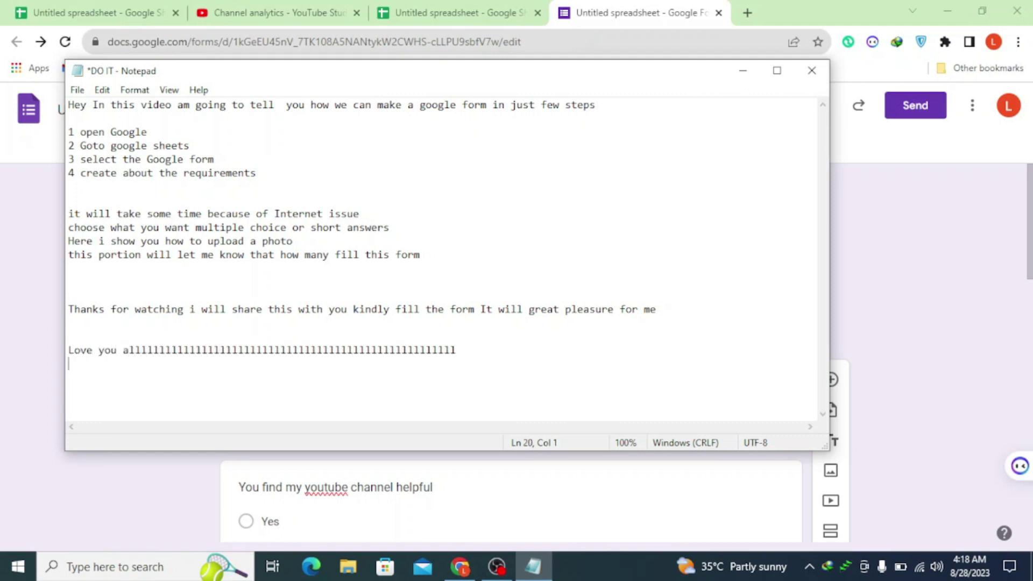
pyautogui.write('Allah Hafiz')
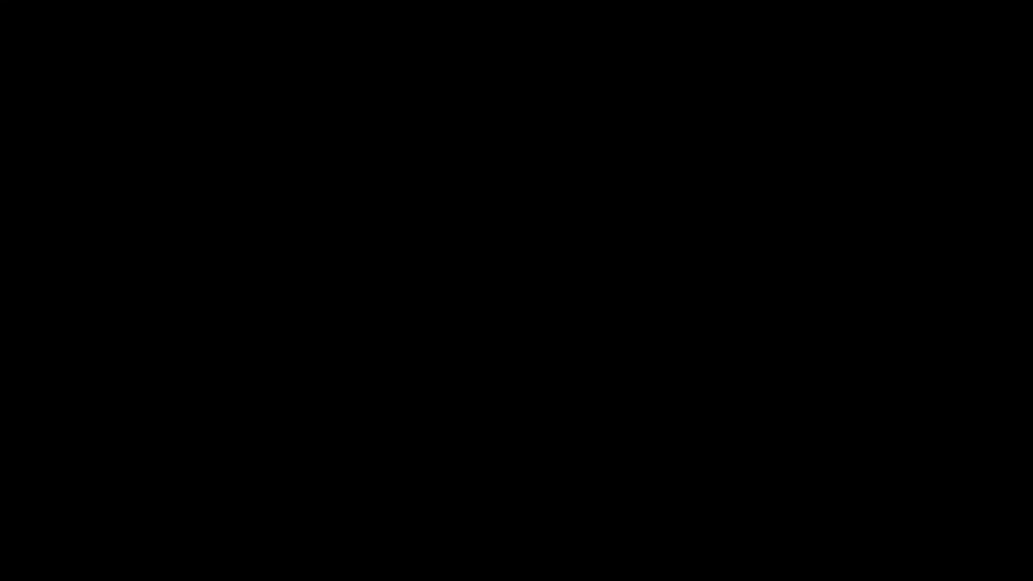